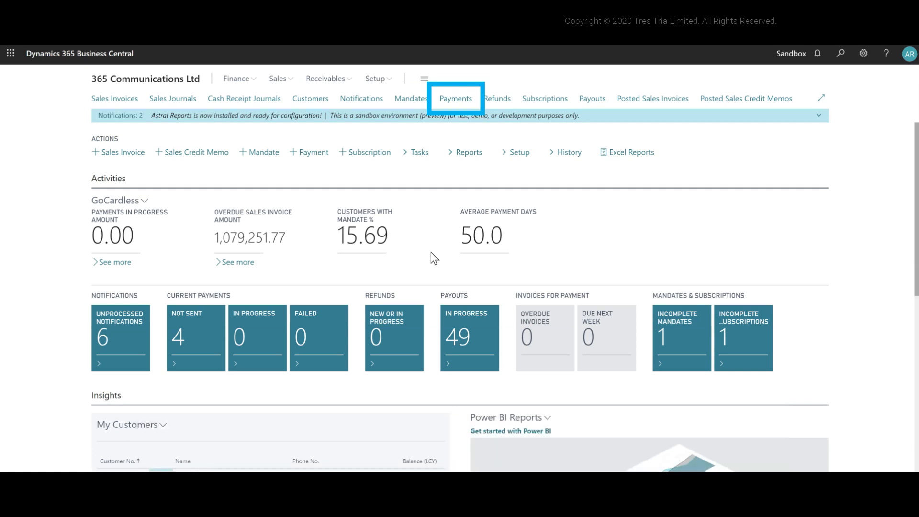
Start creating a new GoCardless payment batch from the Payments list and choose the bacs scheme
click(465, 98)
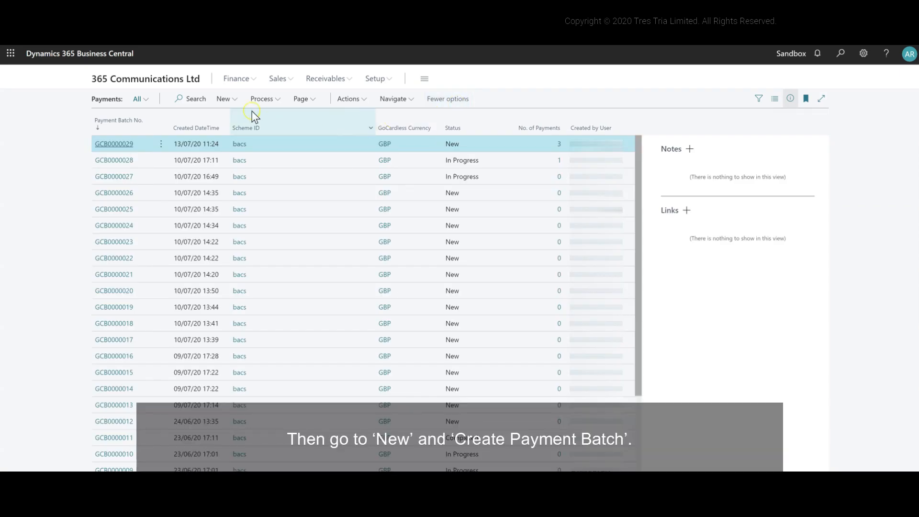
click(235, 101)
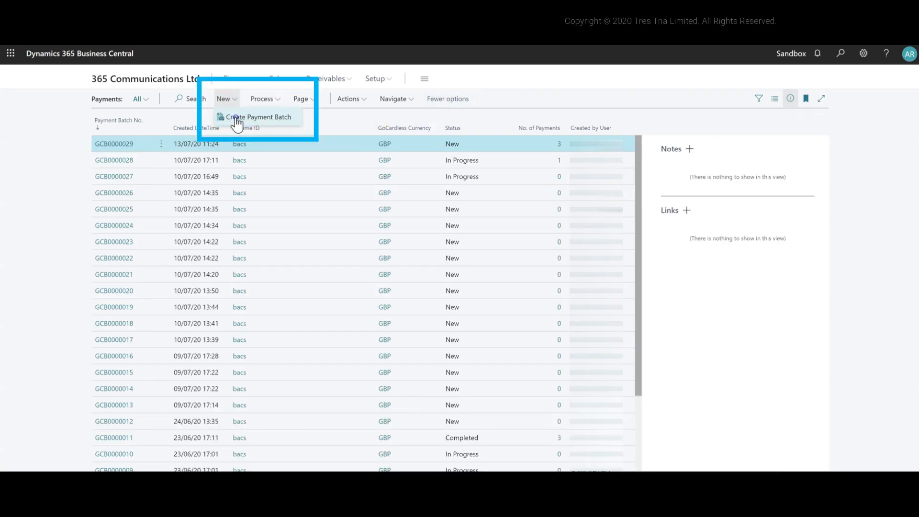
click(237, 118)
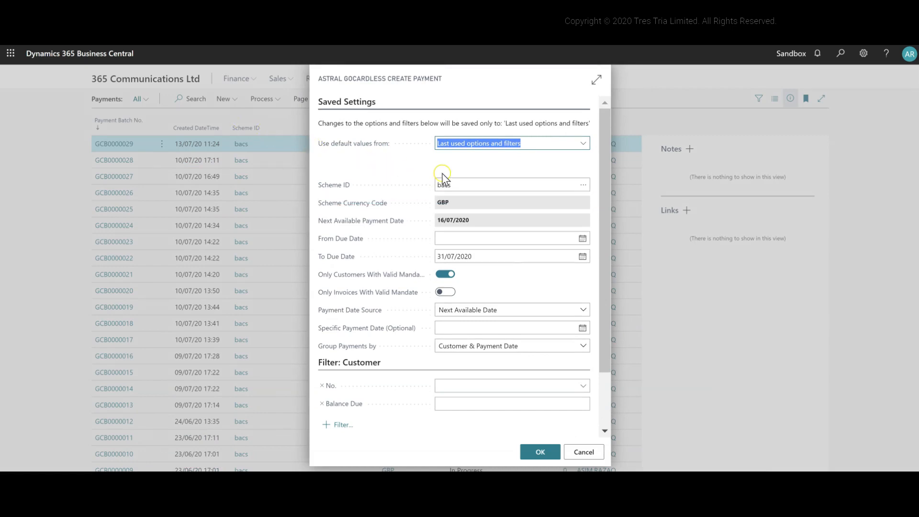
click(583, 188)
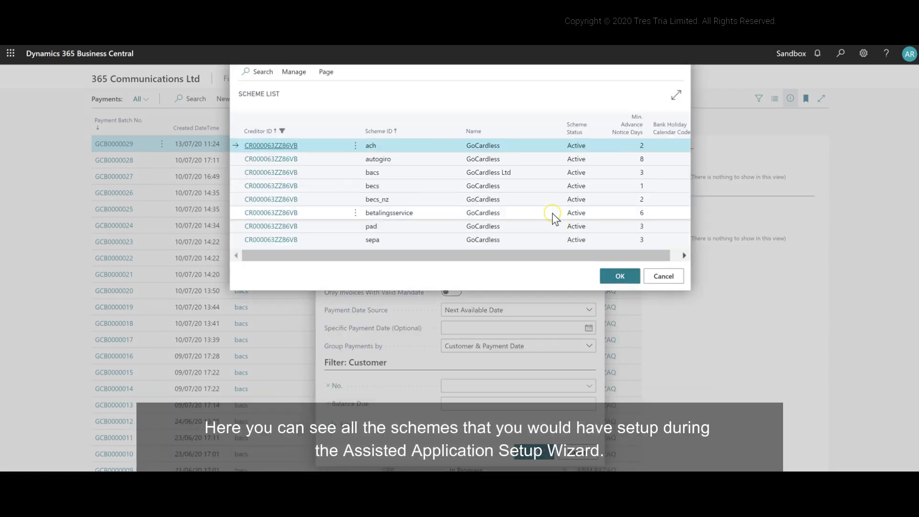
click(522, 178)
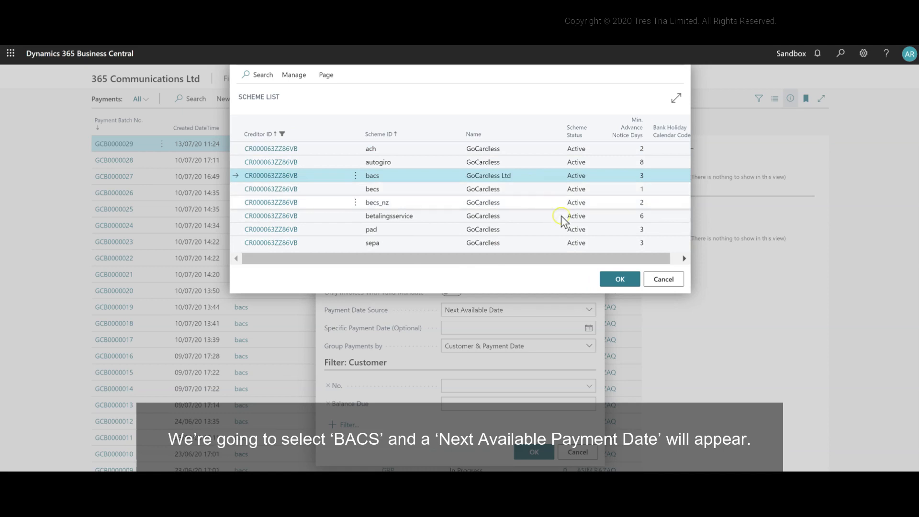
click(611, 279)
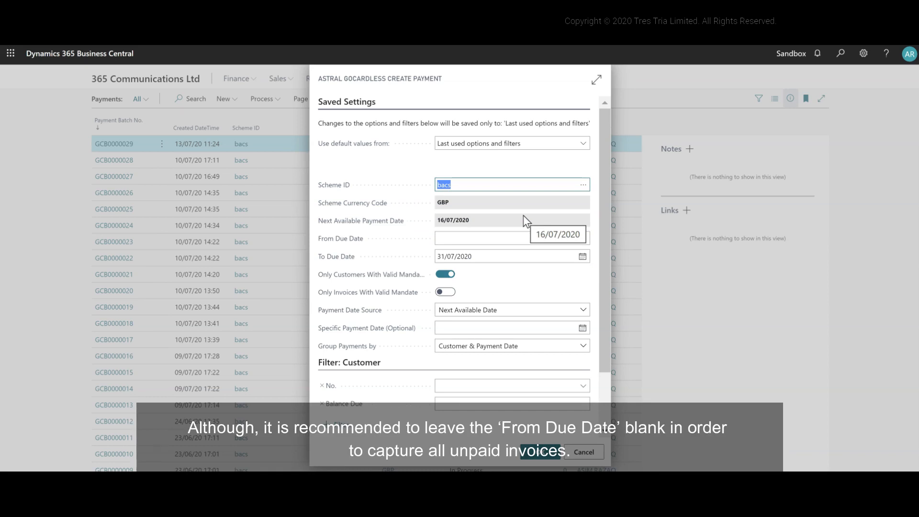
Leave the From Due Date blank and set the To Due Date to 31/07/2020
click(510, 238)
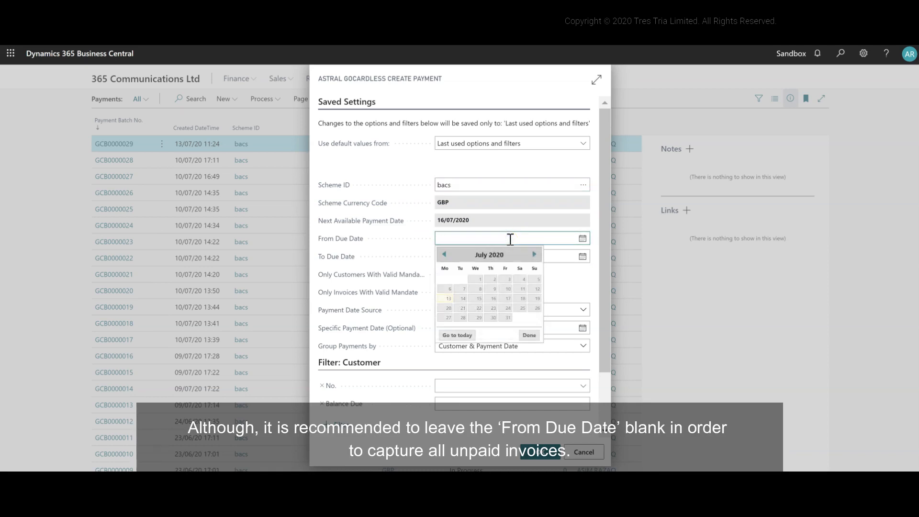
click(549, 257)
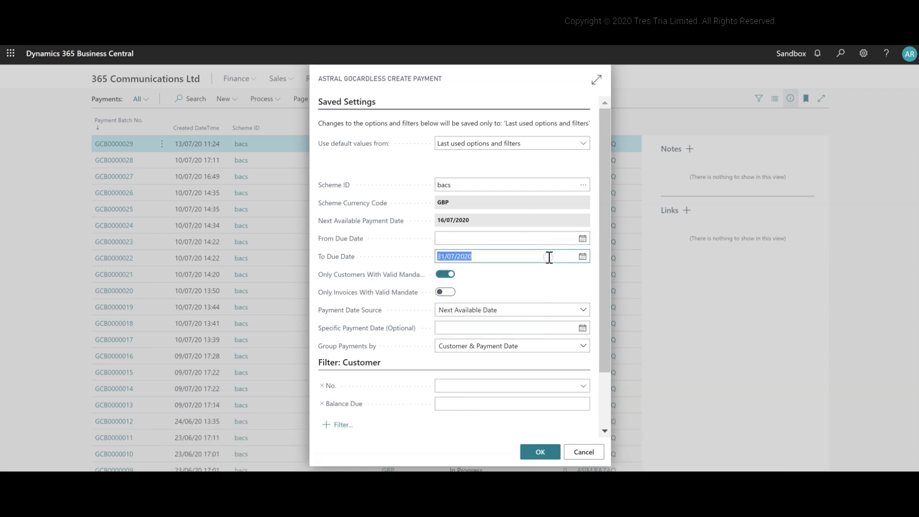
key(BackSpace)
text(31/07/2020)
key(Tab)
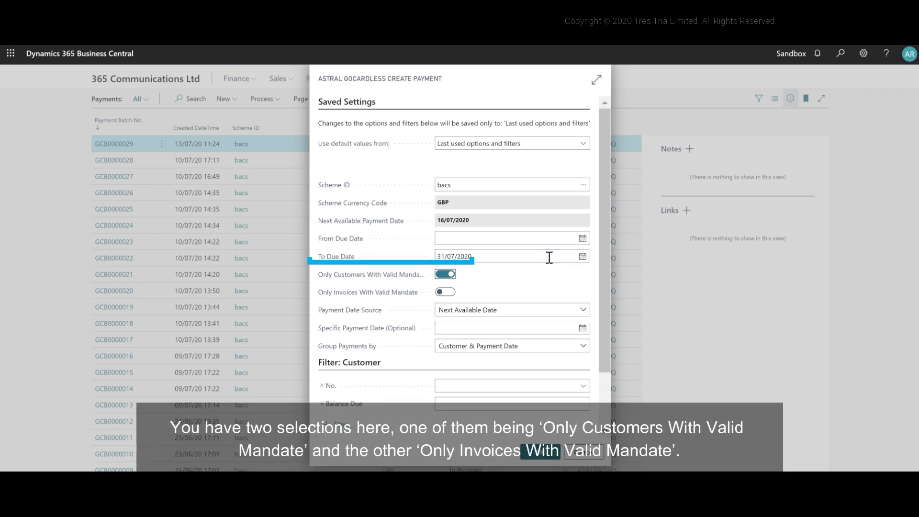
Turn off the restriction to customers with a valid mandate and restrict the batch to invoices with a valid mandate instead
click(445, 274)
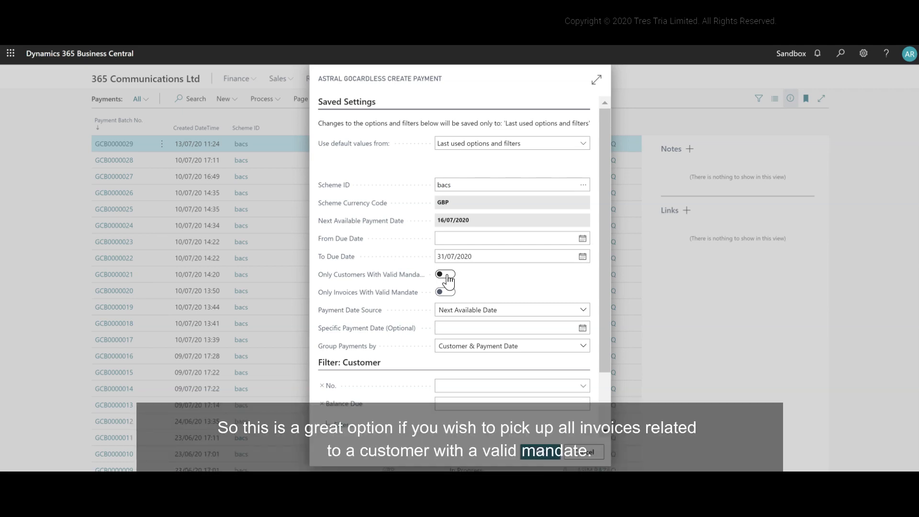
click(445, 275)
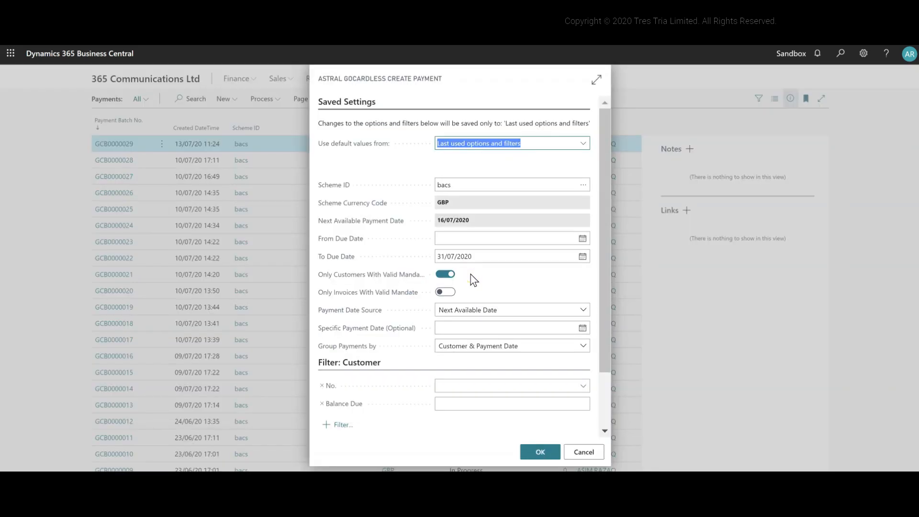
click(449, 292)
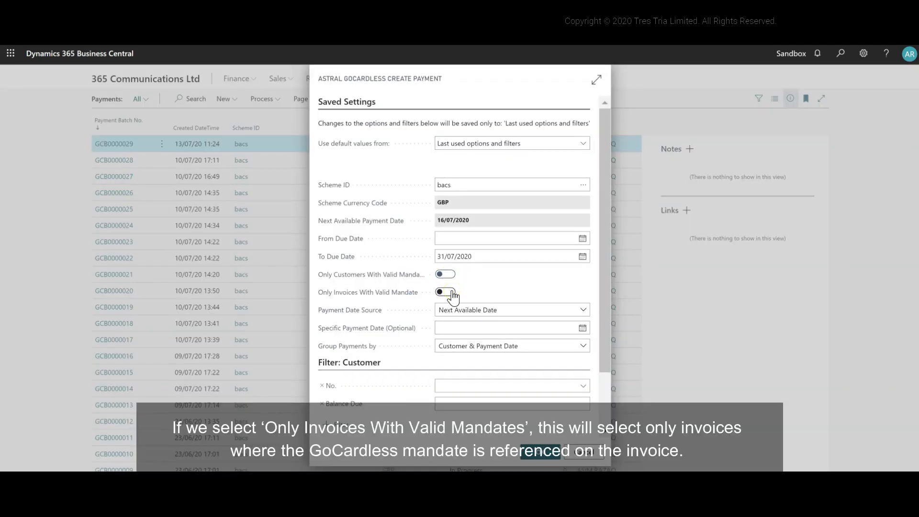
click(450, 292)
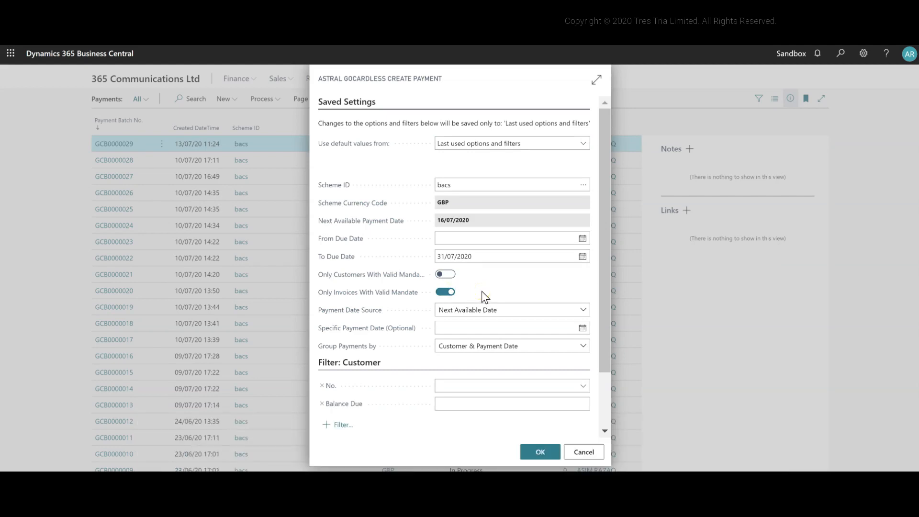
Search for the customer ledger entries, check their GoCardless Mandate No. column and return to the payment batch settings
click(841, 53)
text(customer)
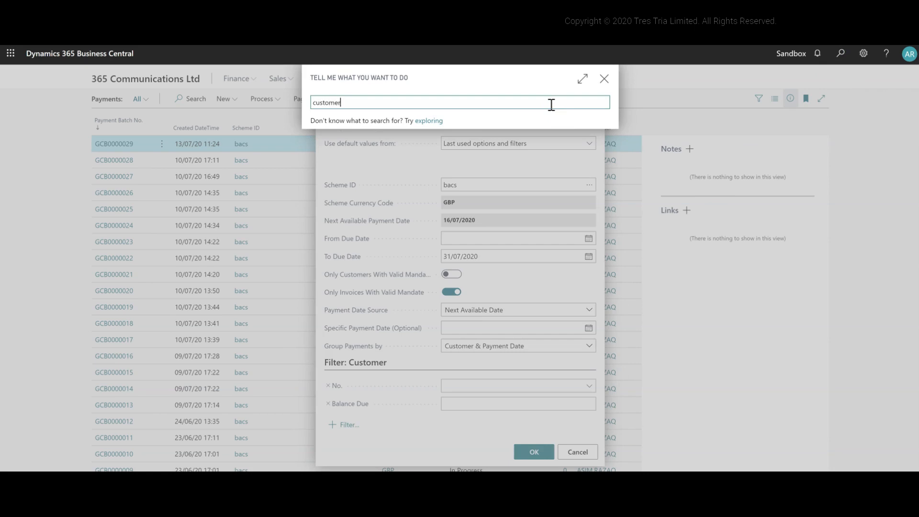
text( ledger entries)
click(392, 143)
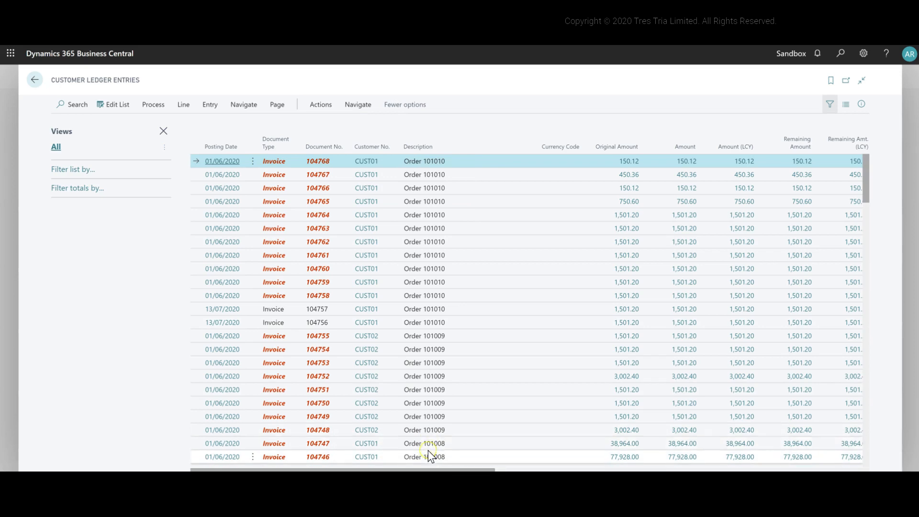
drag(465, 469, 670, 469)
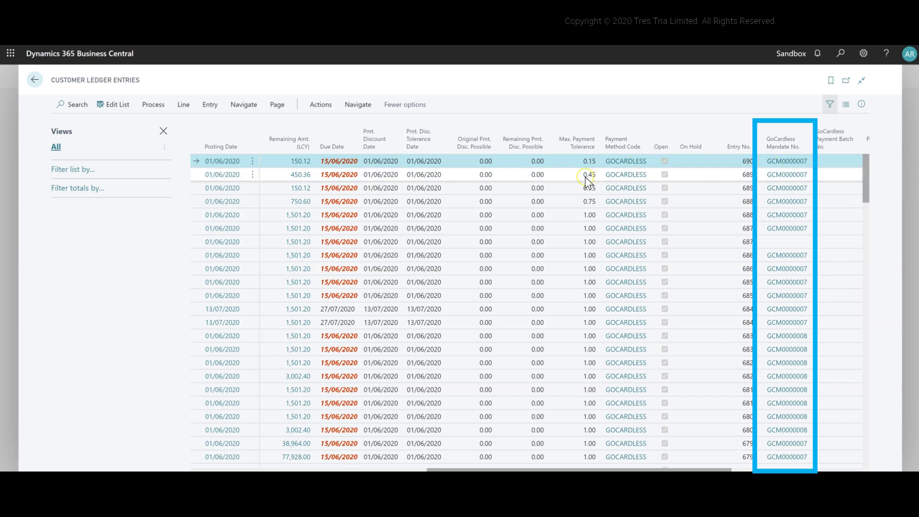
click(34, 81)
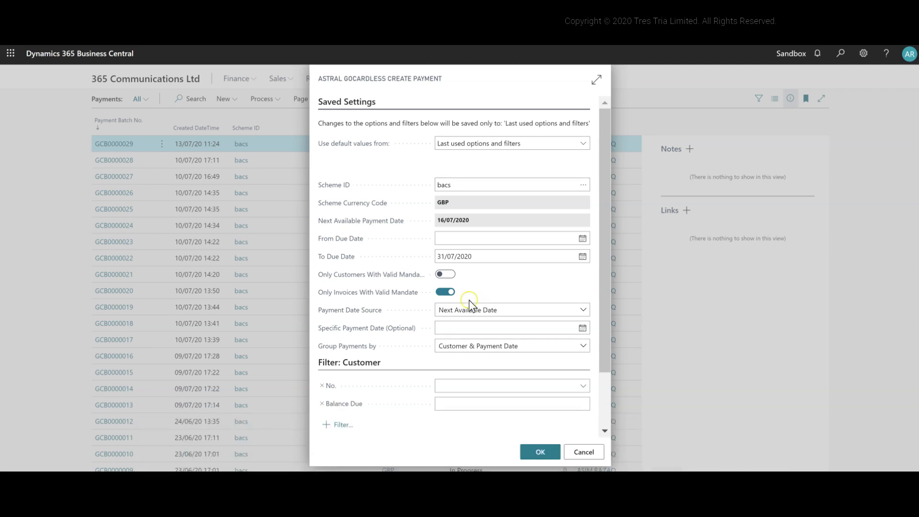
Restrict the batch to customers with a valid mandate instead of invoices, and set the Payment Date Source to Next Available Date
click(449, 290)
click(445, 274)
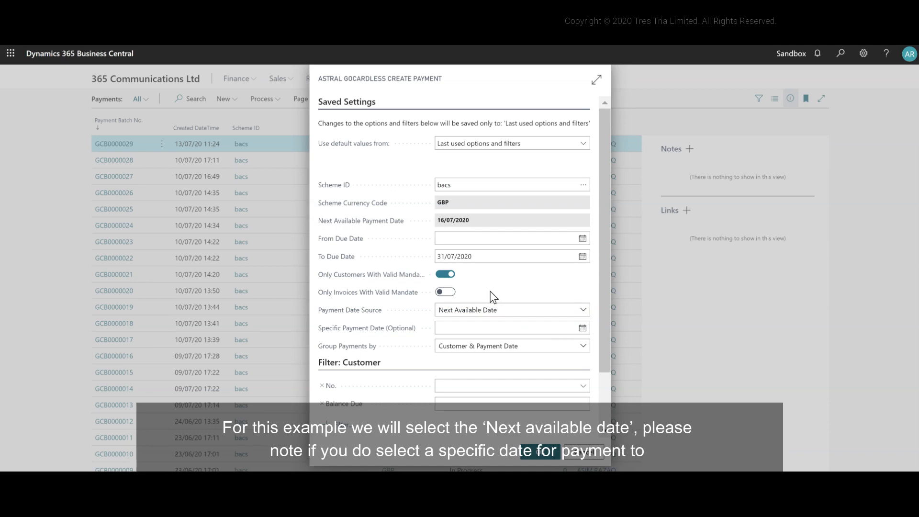
click(511, 309)
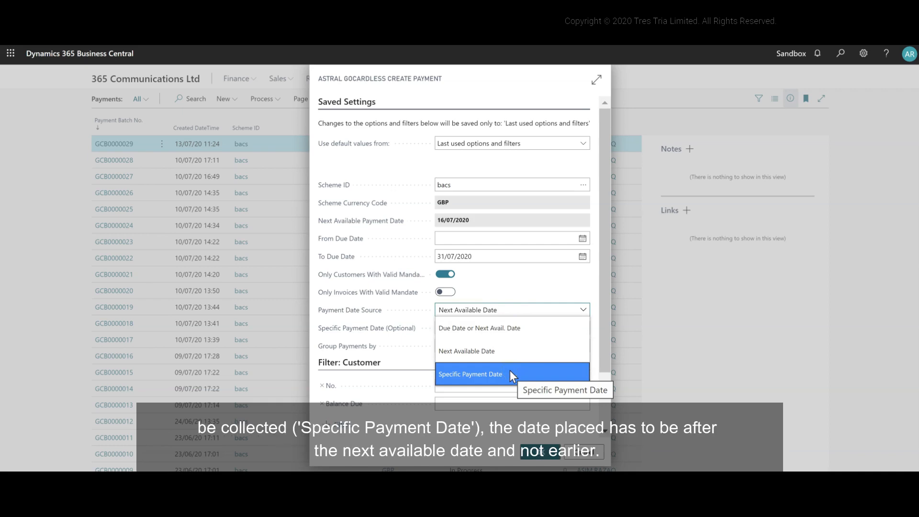
click(511, 351)
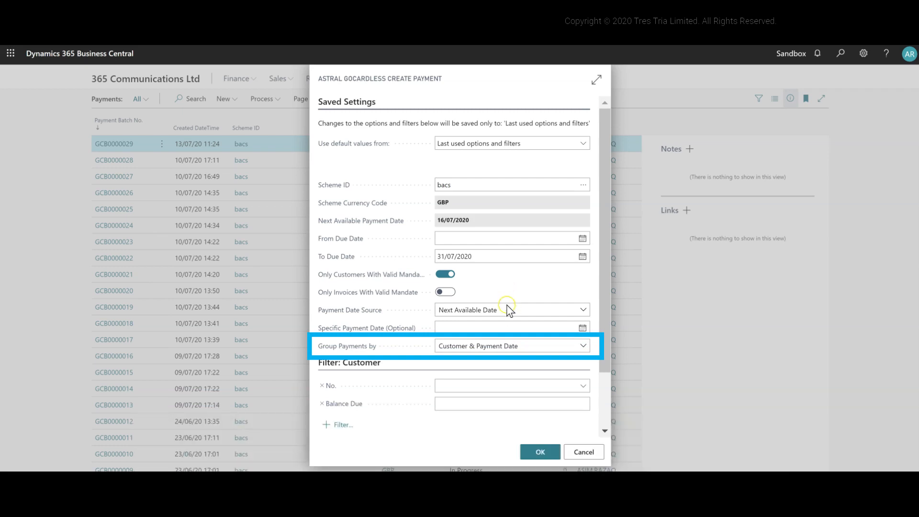
Group the payments by Customer & Payment Date and create the payment batch without a customer number filter
click(527, 351)
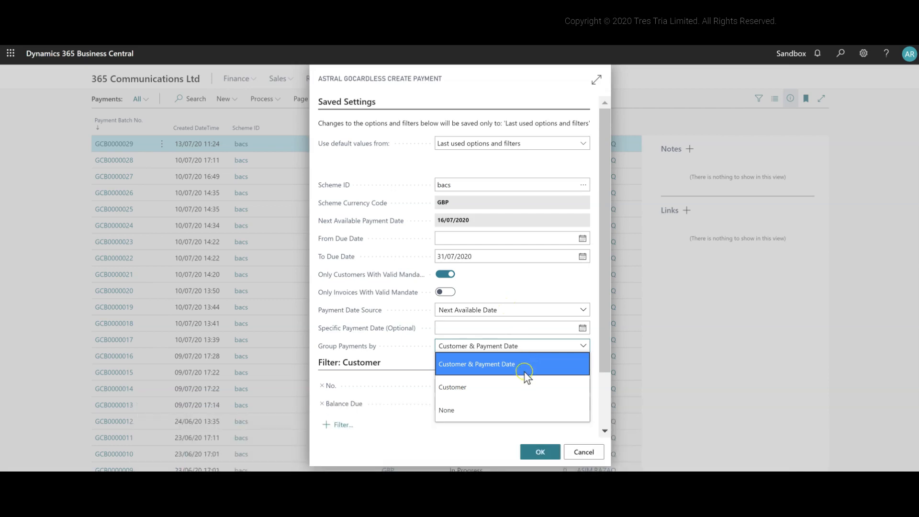
click(524, 370)
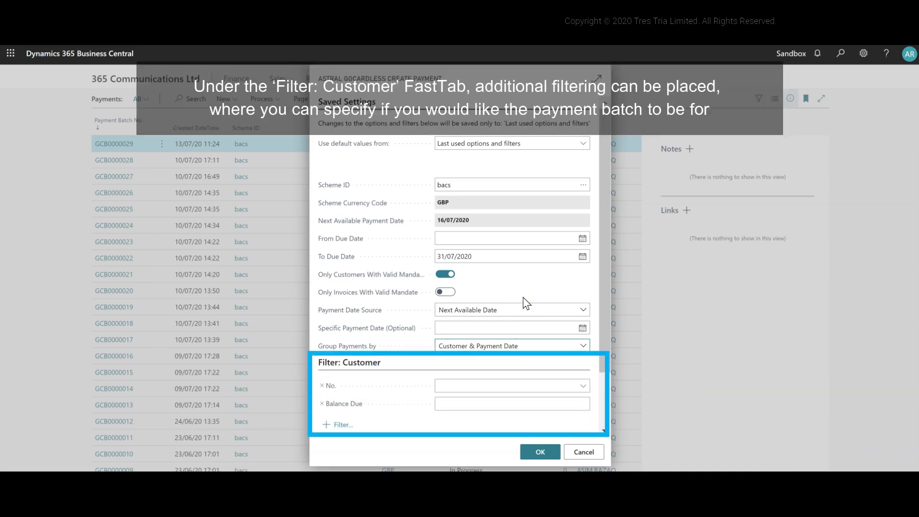
click(585, 389)
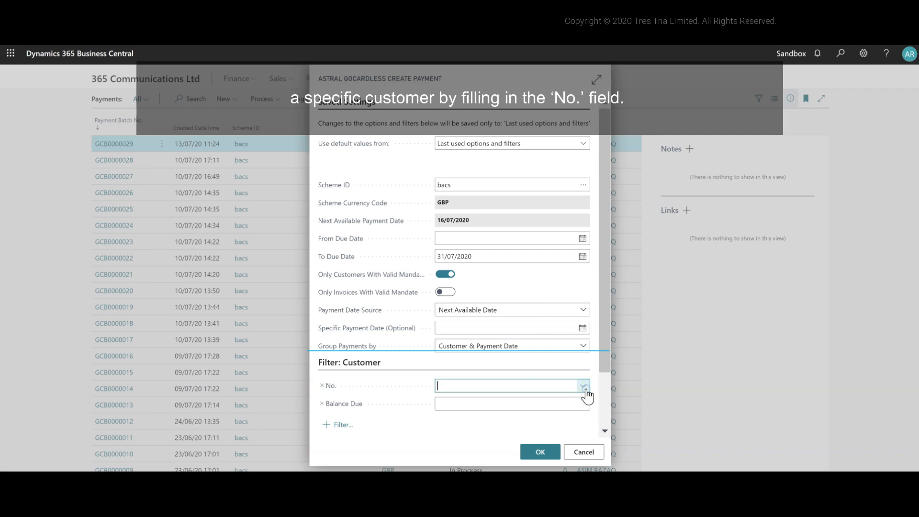
click(583, 387)
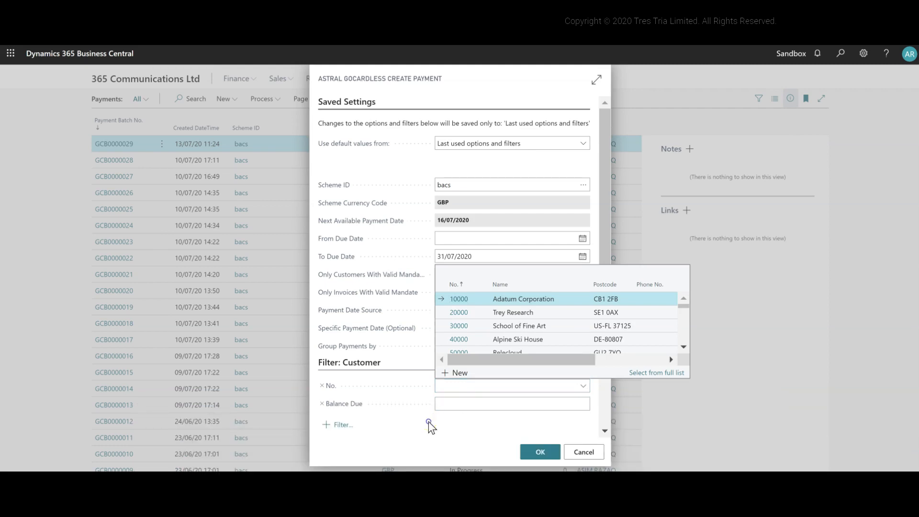
click(541, 452)
click(565, 293)
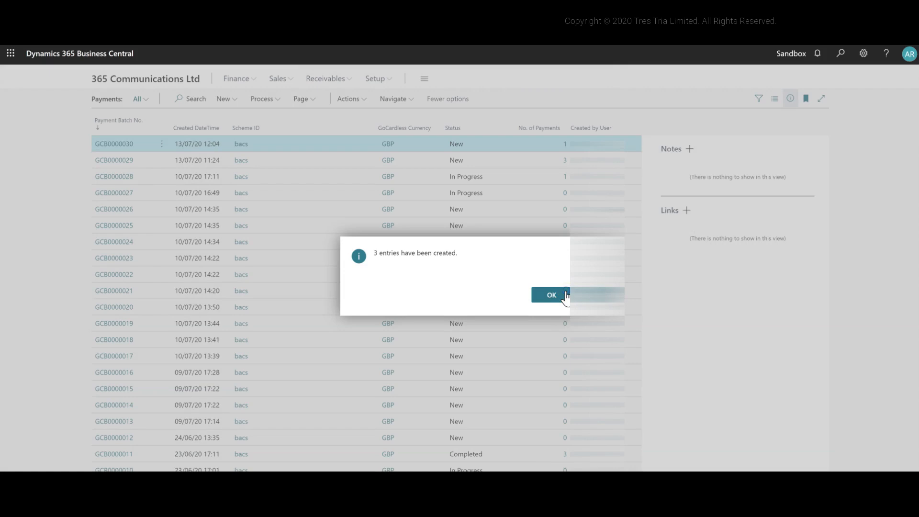
click(551, 295)
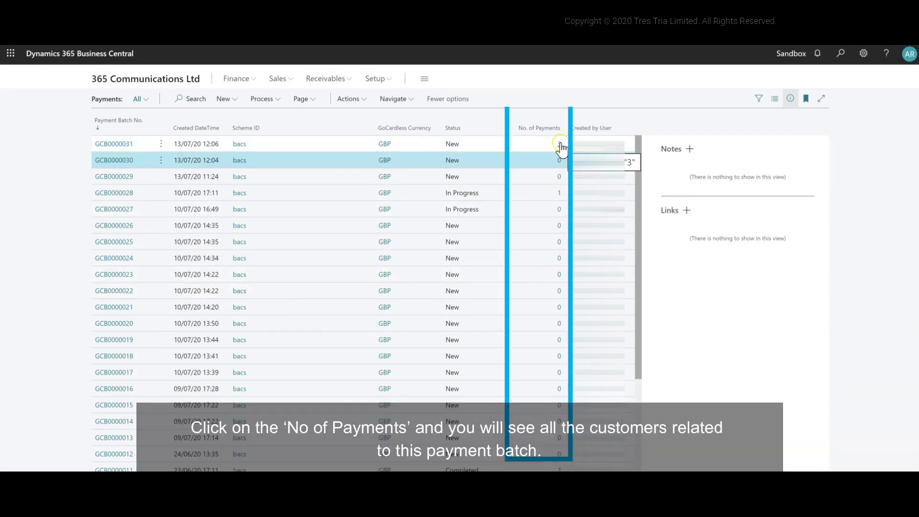
Open the newest batch's payment entries and review the invoices applied to the first customer's payment
click(560, 145)
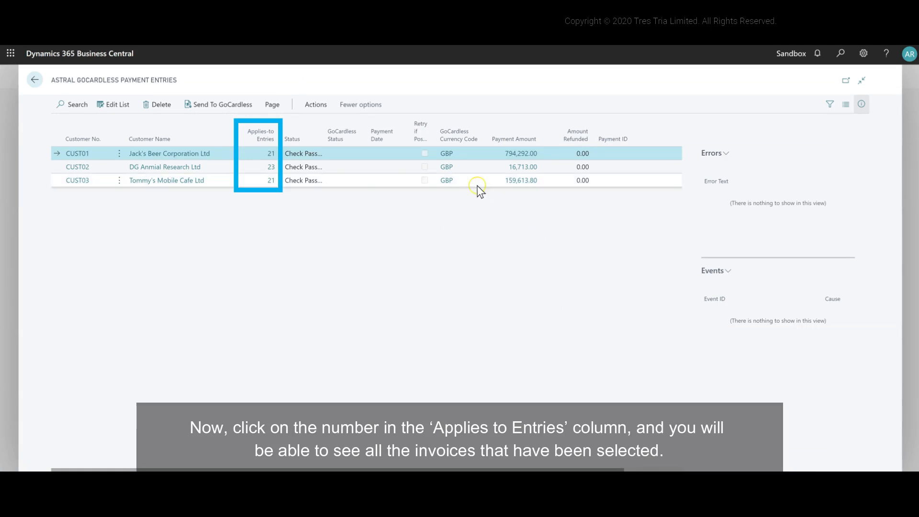
click(273, 166)
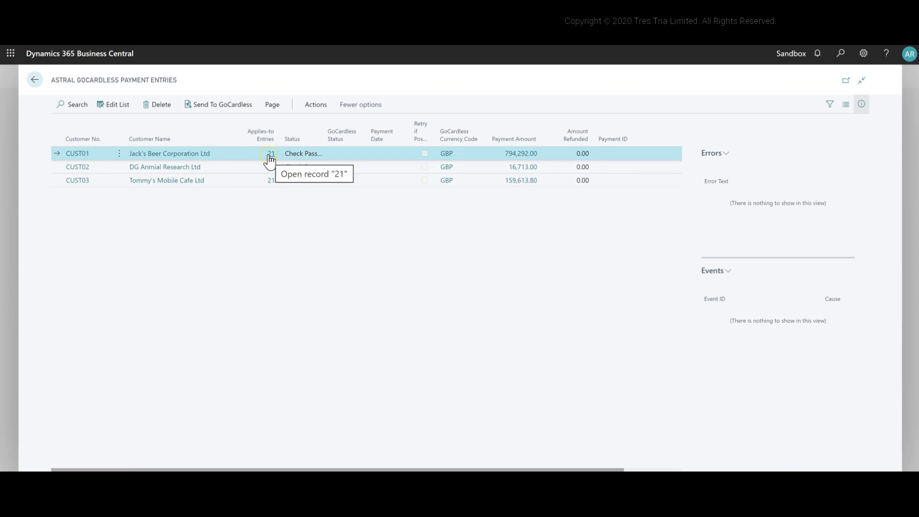
click(268, 153)
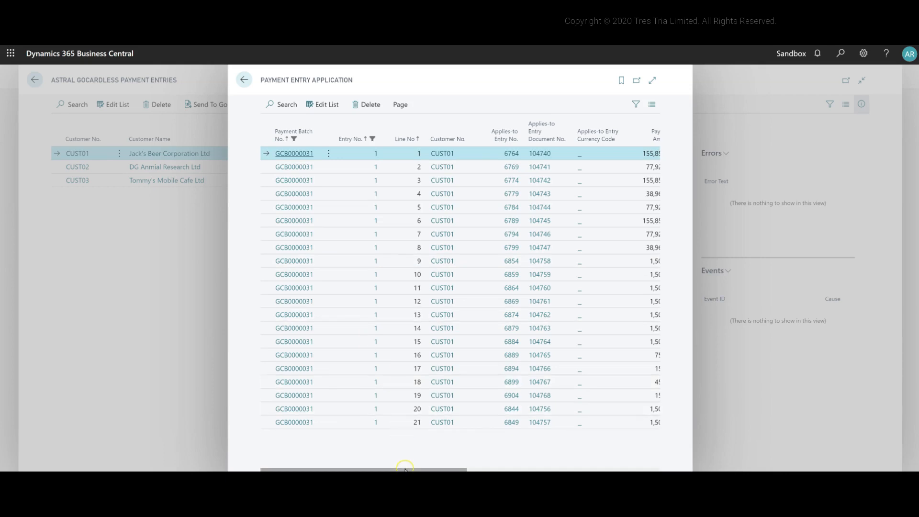
drag(405, 469, 287, 467)
click(240, 80)
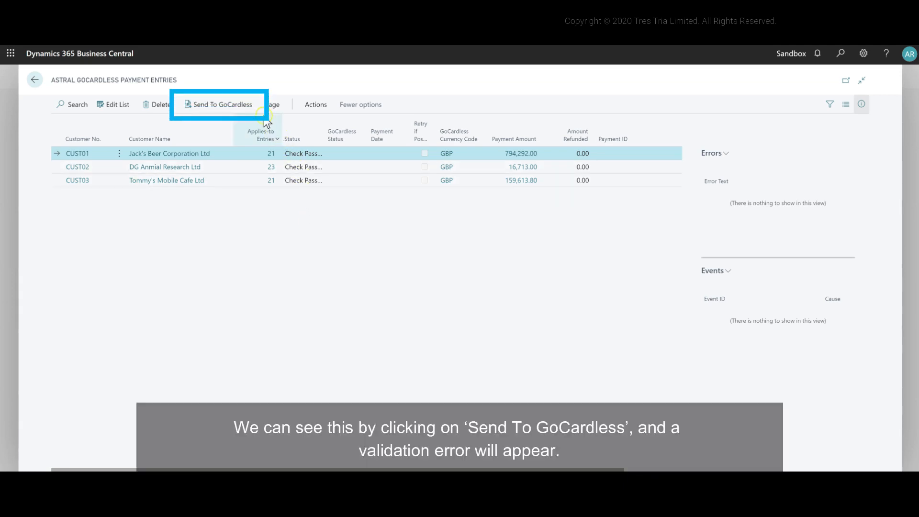
Try to send the batch's payments to GoCardless and view the error details of the first payment entry
click(251, 104)
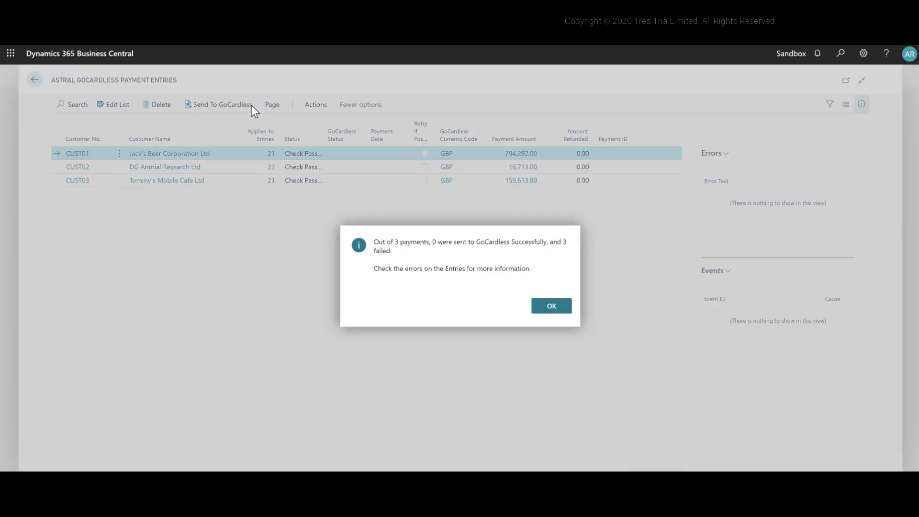
click(542, 311)
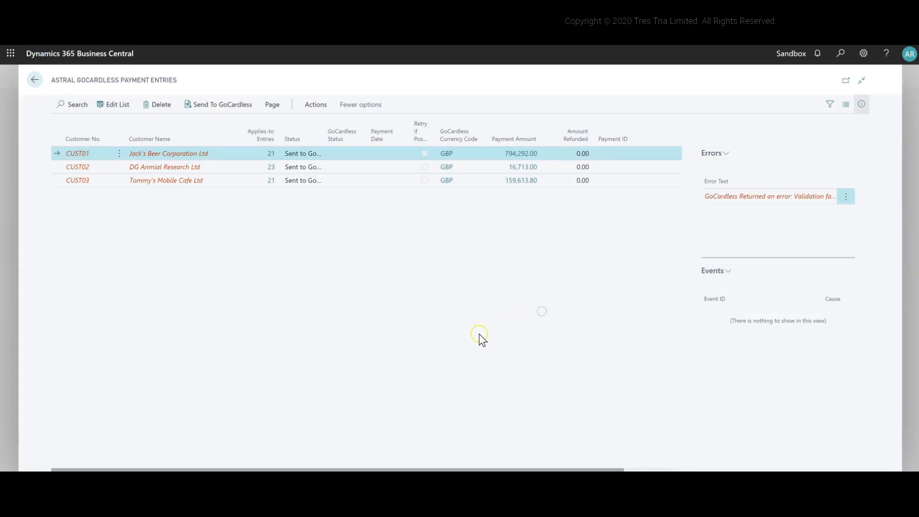
click(763, 196)
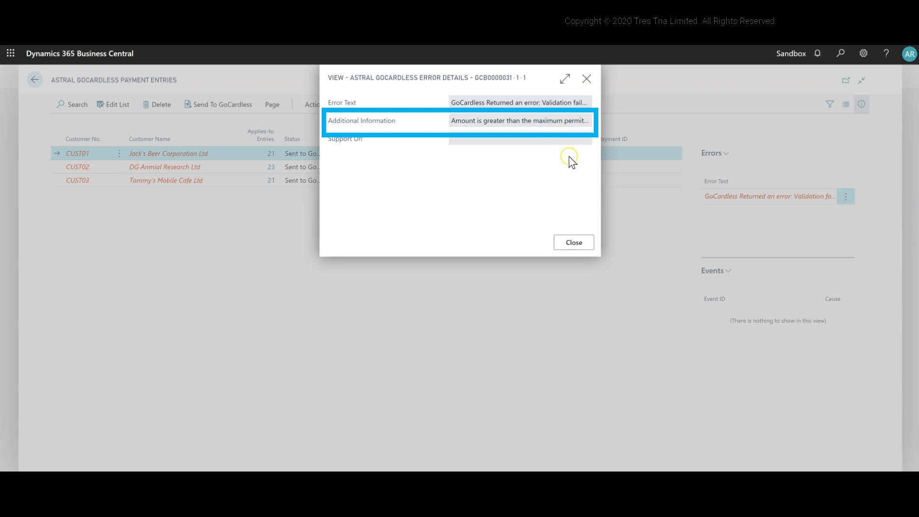
click(578, 241)
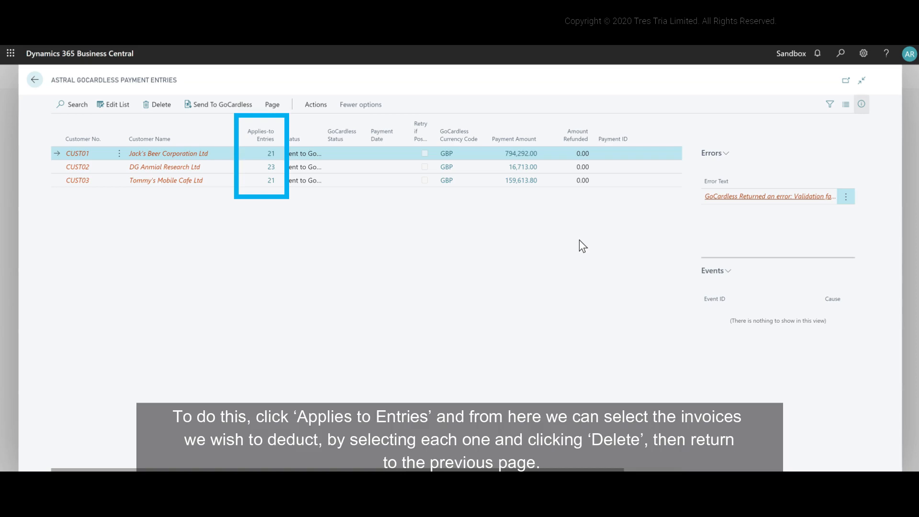
Open the invoices applied to Jack's Beer Corporation Ltd's payment entry and delete application lines 1 to 8
click(277, 170)
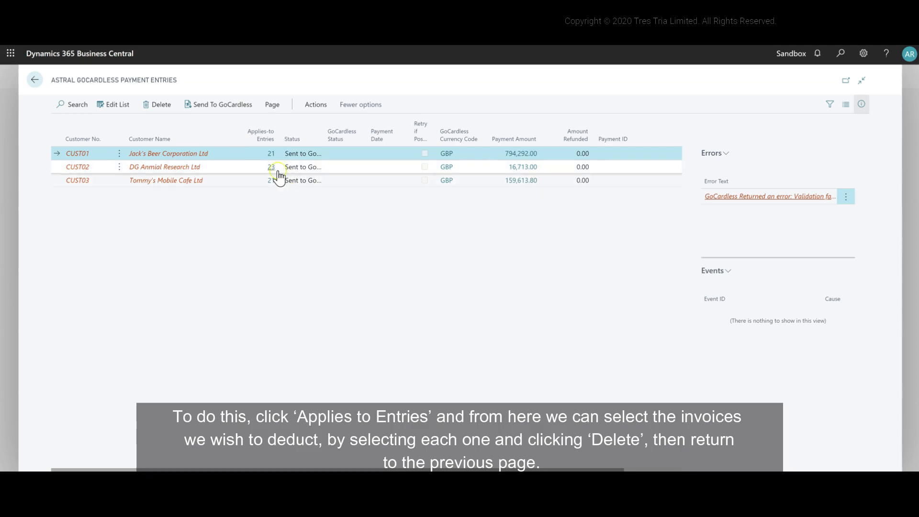
click(270, 154)
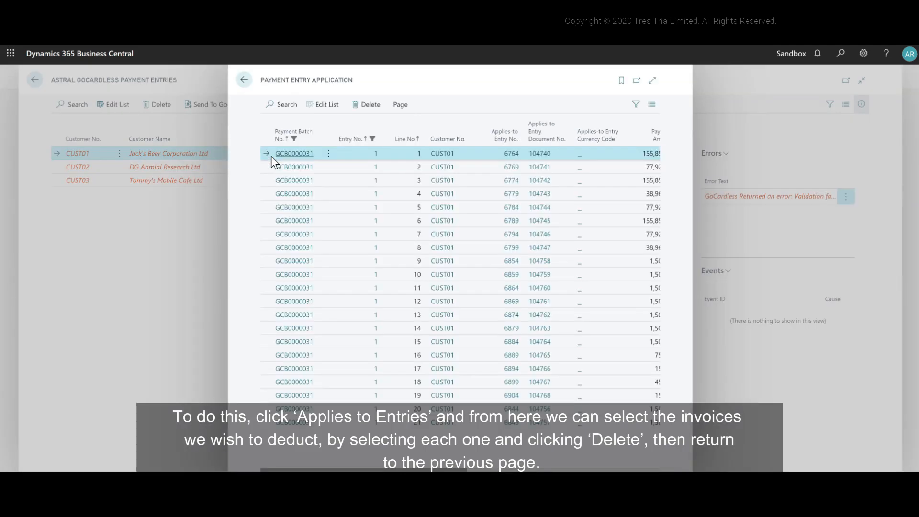
click(470, 248)
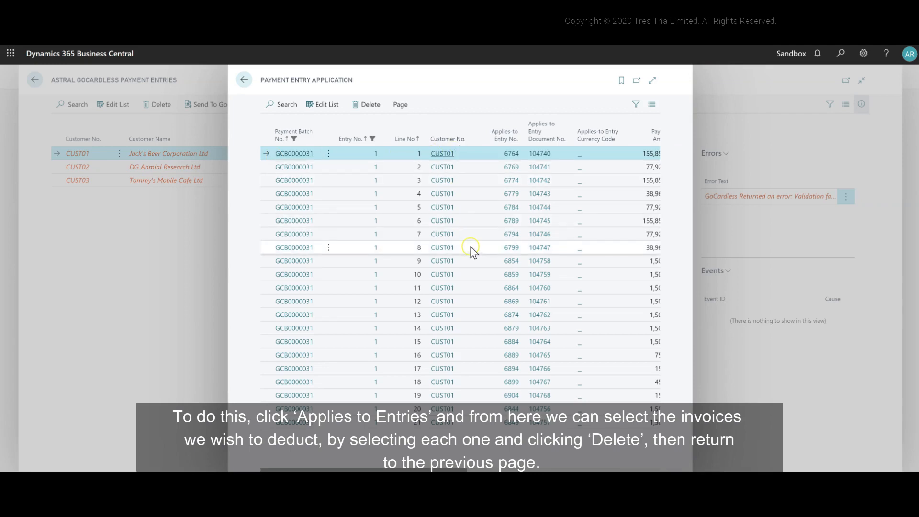
shift+click(472, 249)
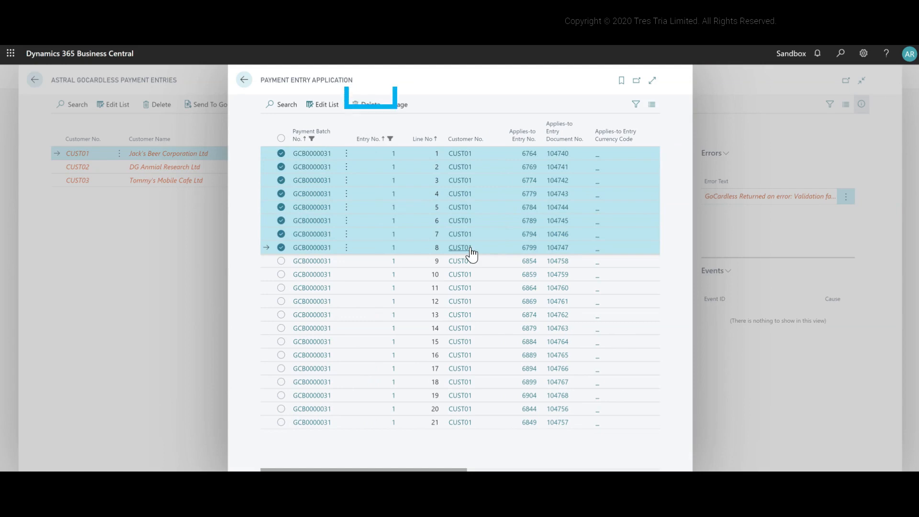
click(367, 112)
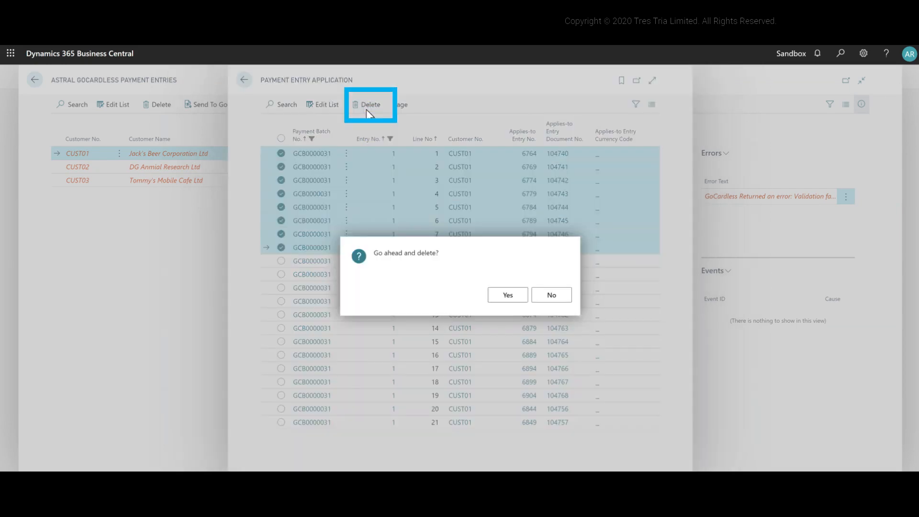
click(495, 296)
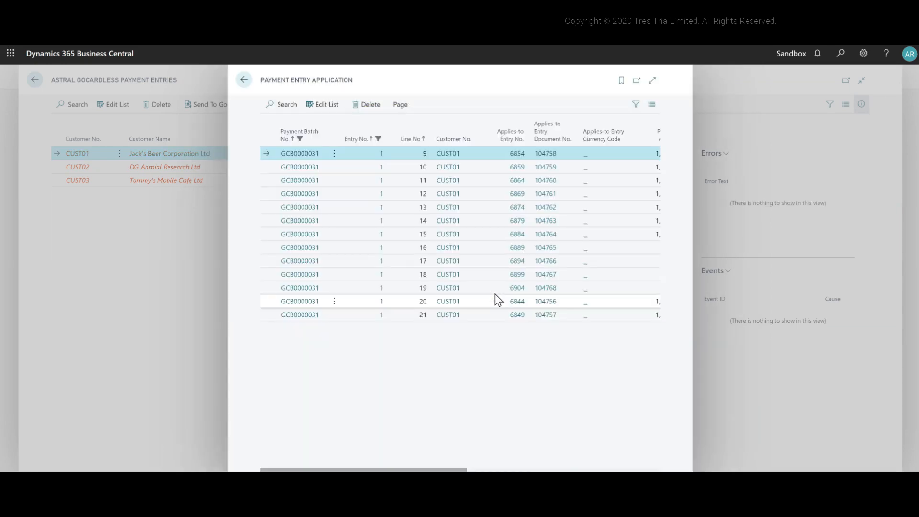
Delete application lines 9 to 14 from the same customer's payment entry
click(330, 152)
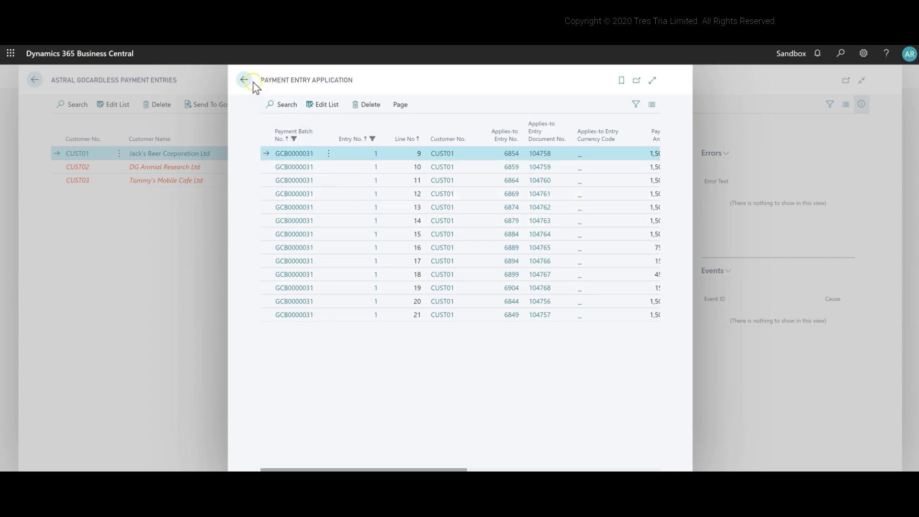
shift+click(342, 221)
click(351, 109)
click(496, 300)
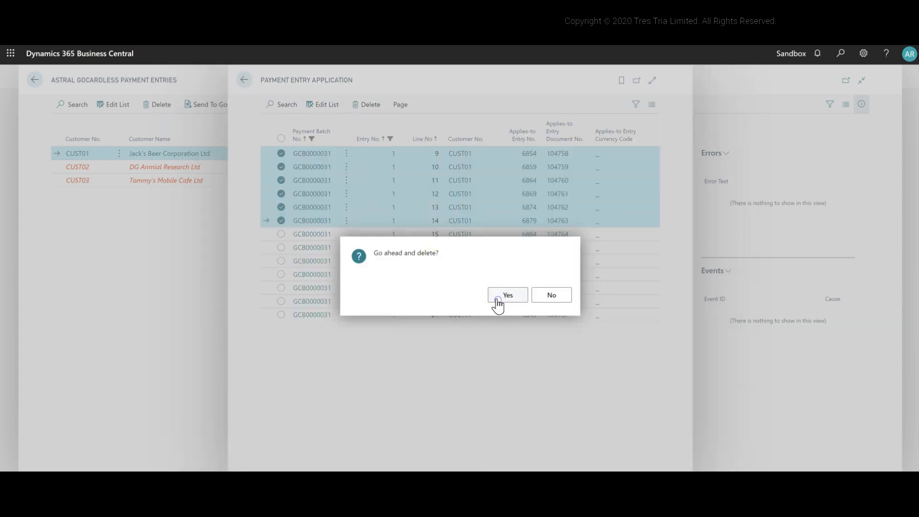
Delete application lines 15 to 17 and return to the payment entries
click(240, 80)
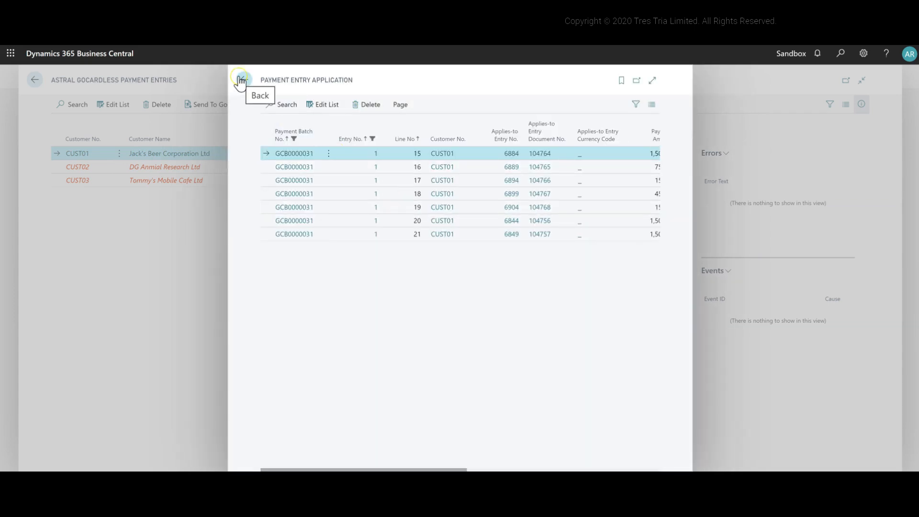
shift+click(338, 182)
click(360, 106)
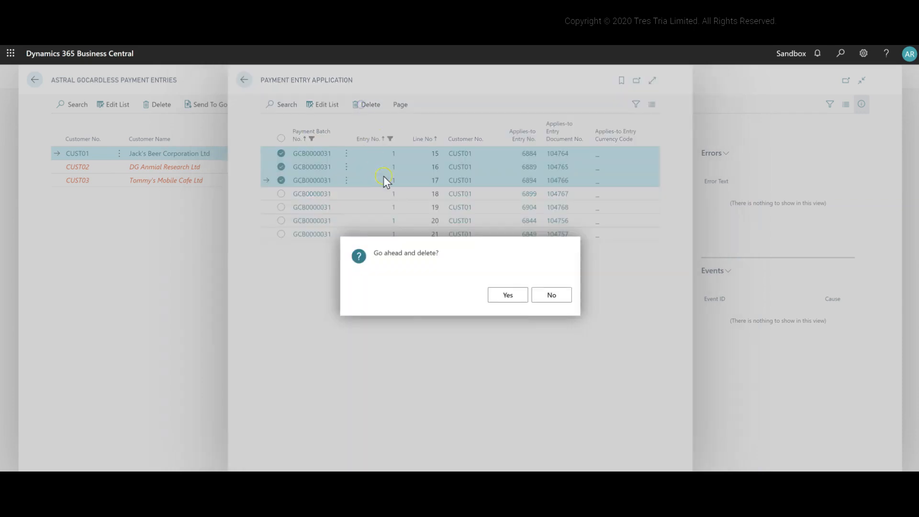
click(515, 299)
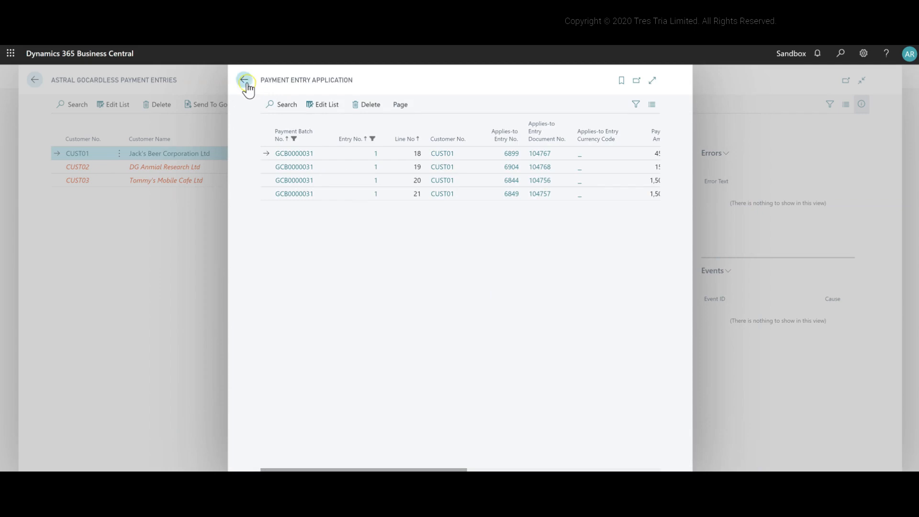
click(245, 80)
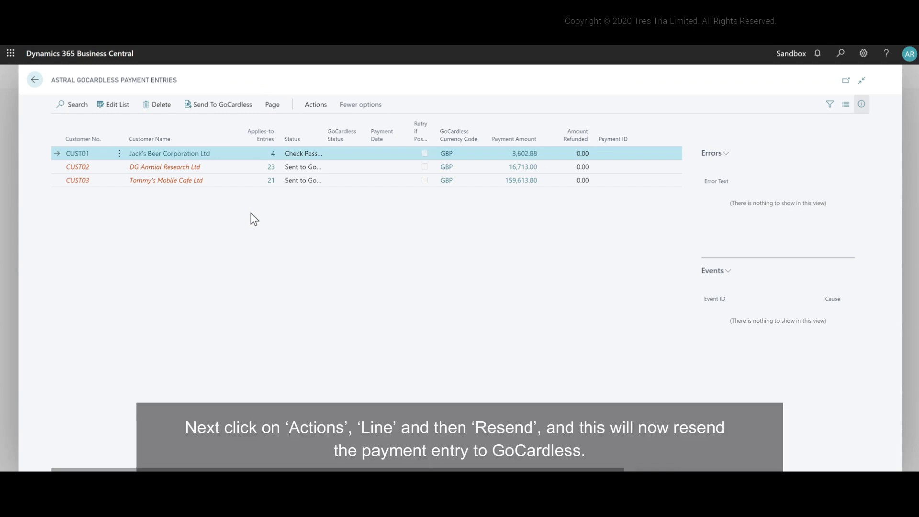
Widen the Status column and resend Jack's Beer Corporation Ltd's payment entry to GoCardless
drag(325, 139, 338, 144)
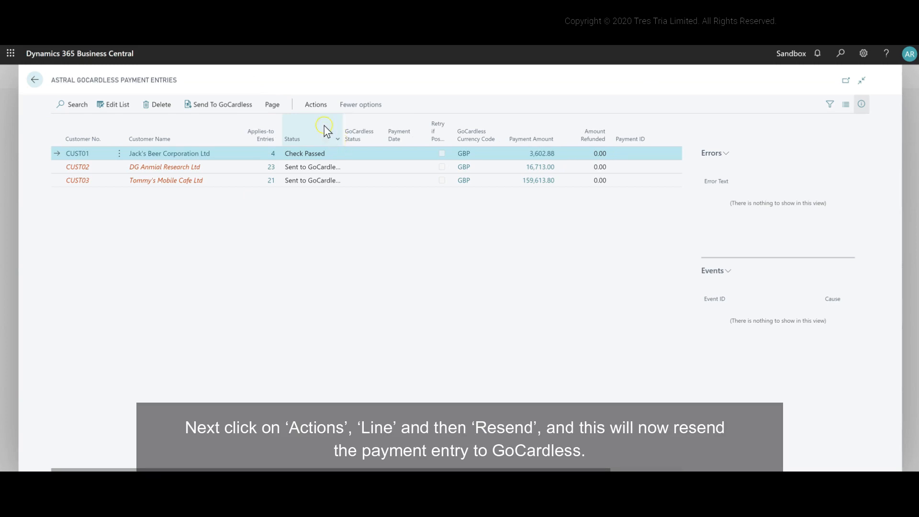
click(316, 105)
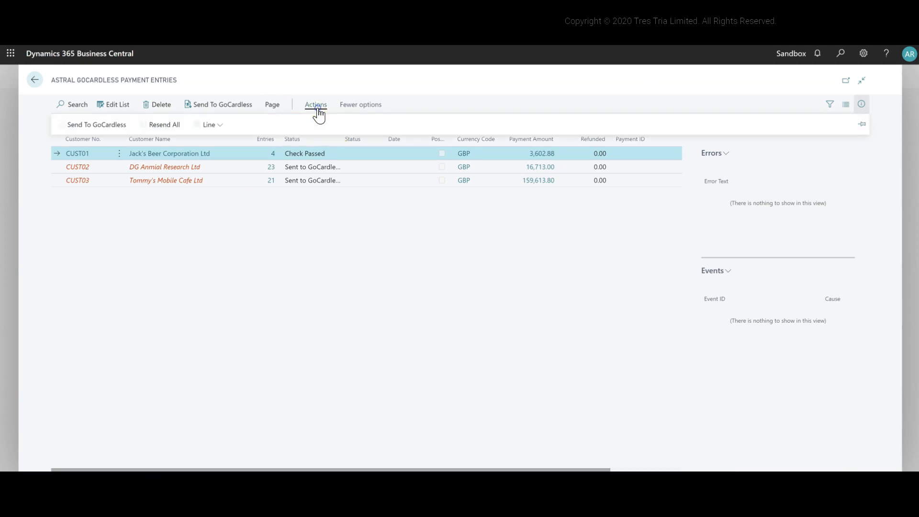
click(212, 128)
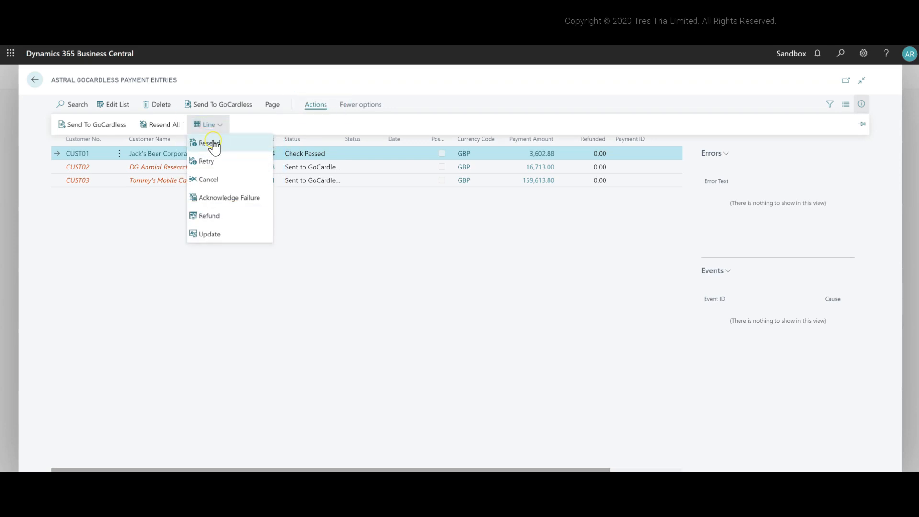
click(214, 144)
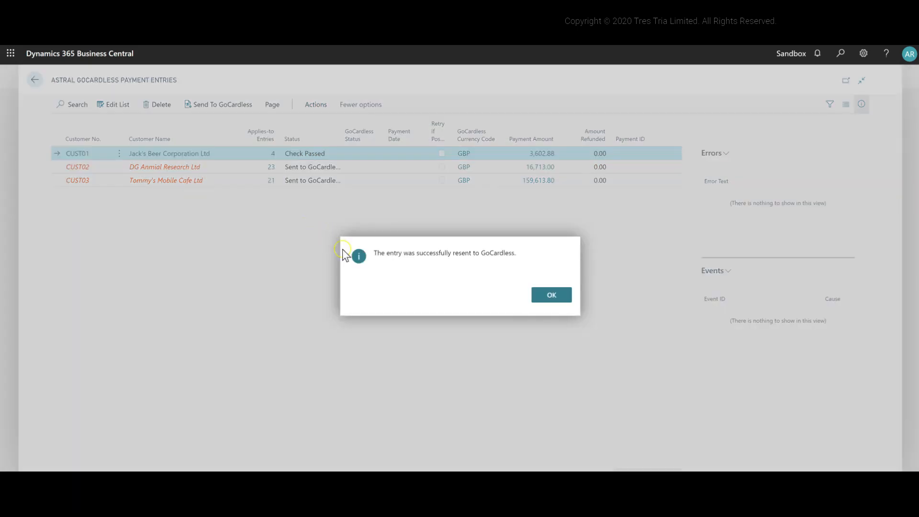
click(537, 300)
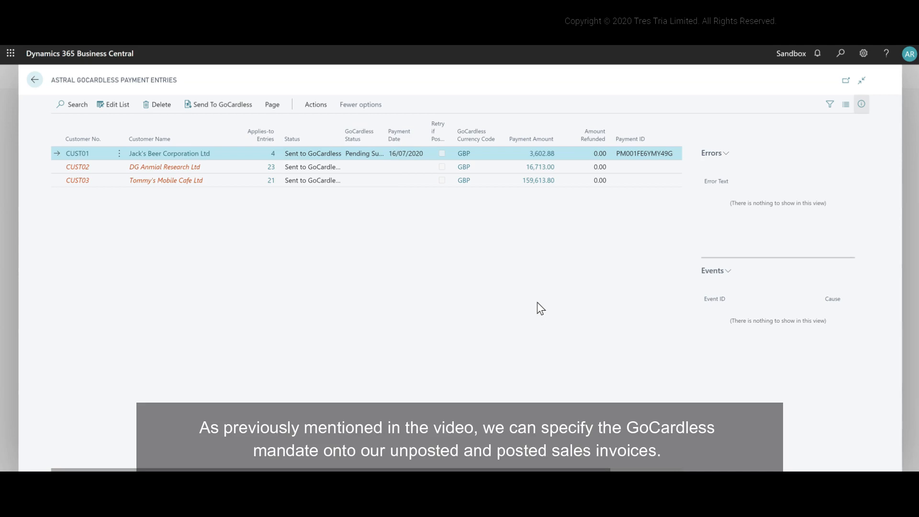
Search for "sales invoices" and open the Sales Invoices list
click(840, 55)
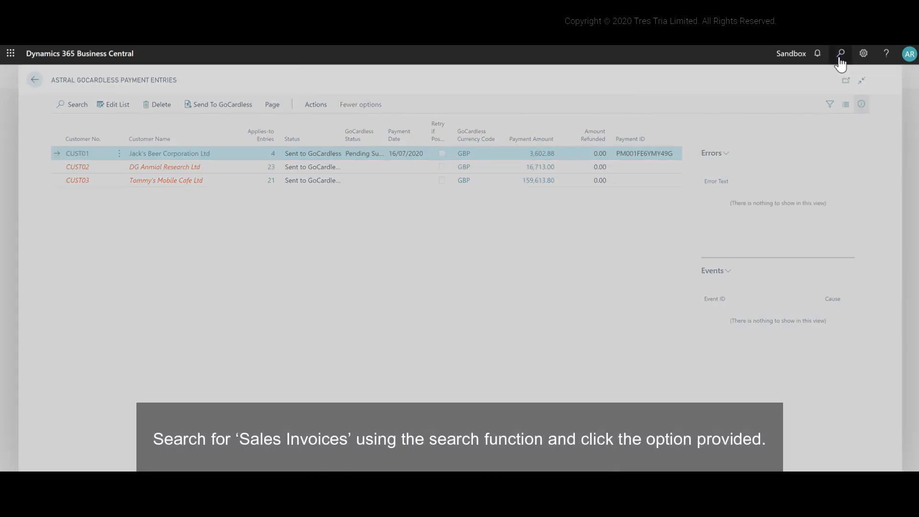
text(sales invoices)
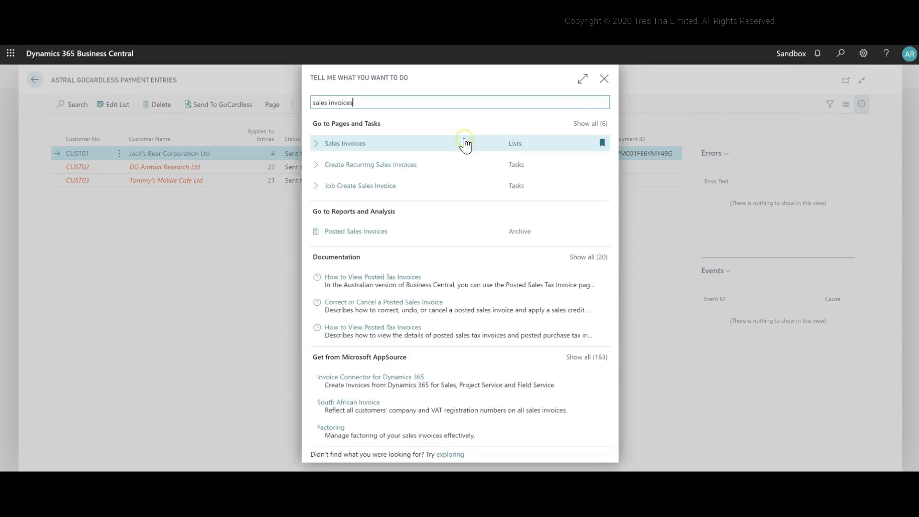
click(364, 143)
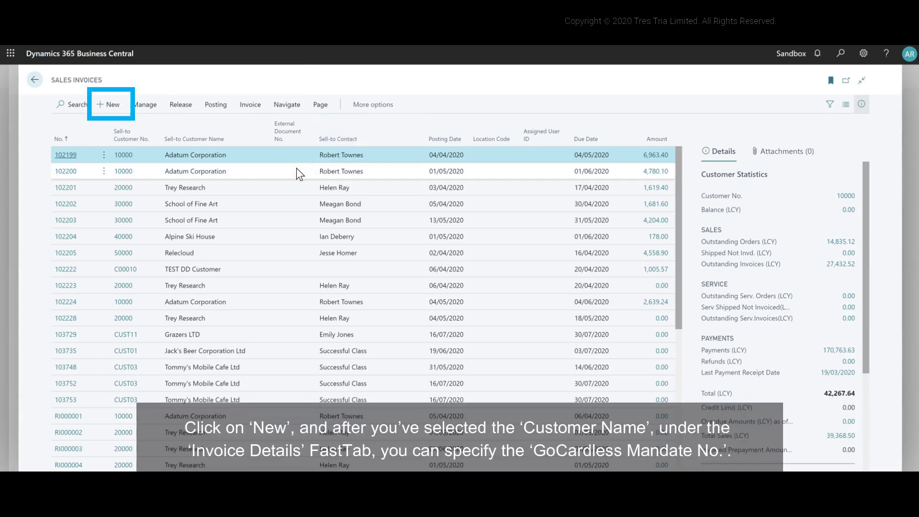
Create a sales invoice for Jack's Beer Corporation Ltd and go to its GoCardless Mandate No. in the invoice details
click(113, 107)
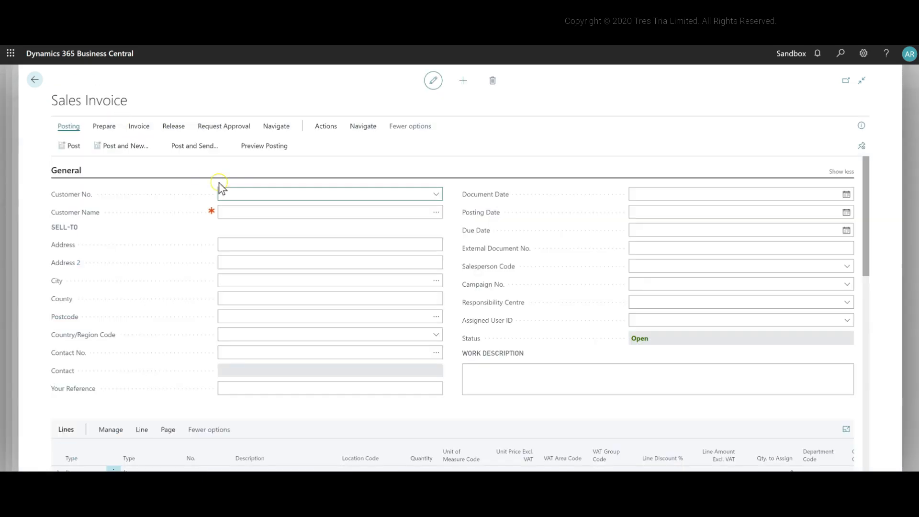
click(435, 194)
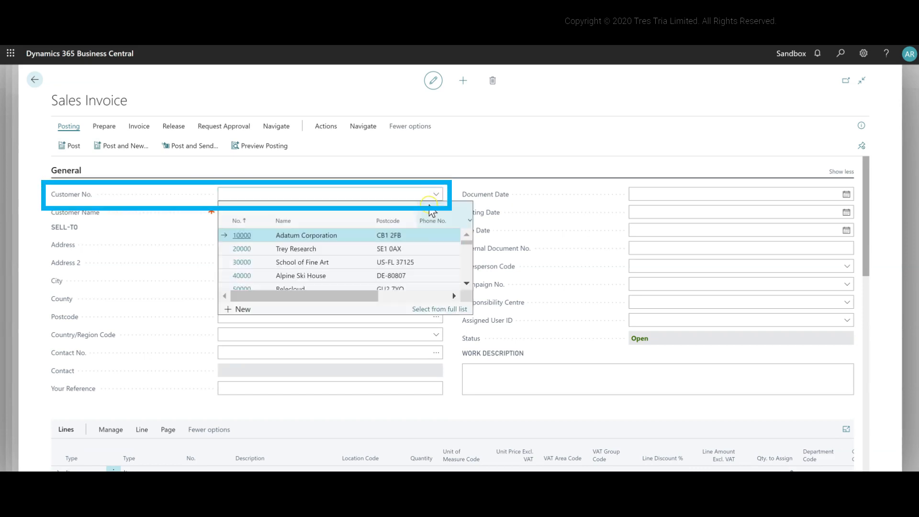
scroll(419, 251, down, 3)
scroll(415, 253, up, 2)
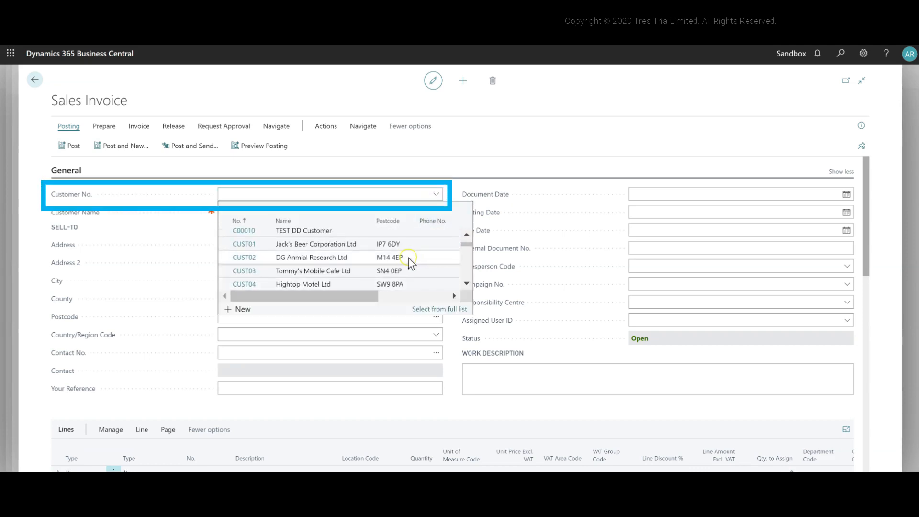
click(401, 247)
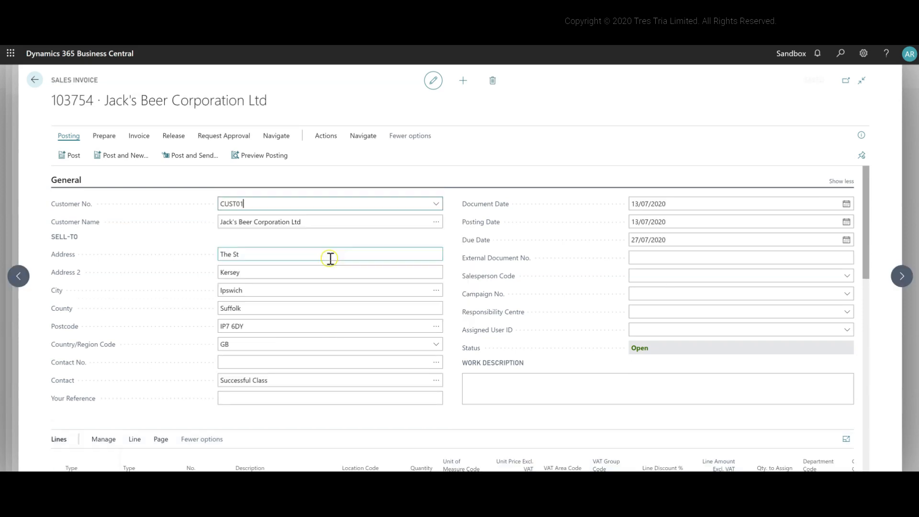
scroll(354, 234, down, 10)
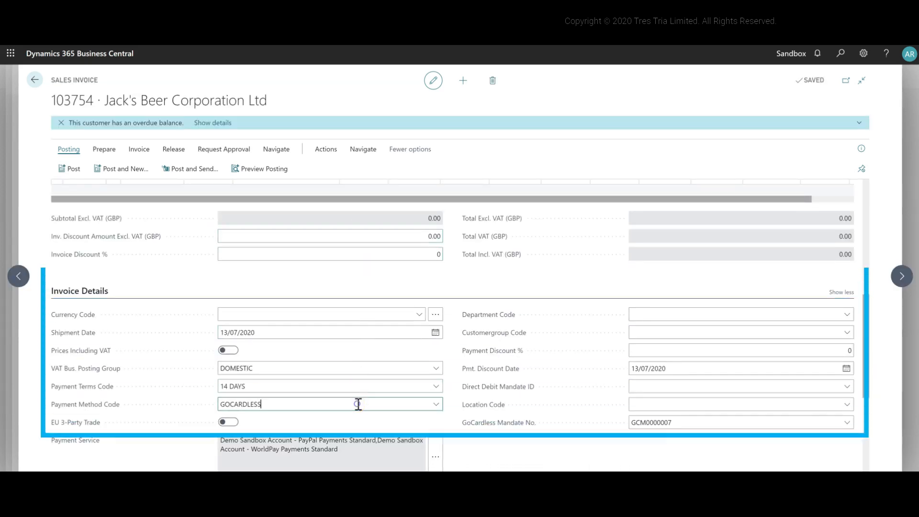
click(707, 428)
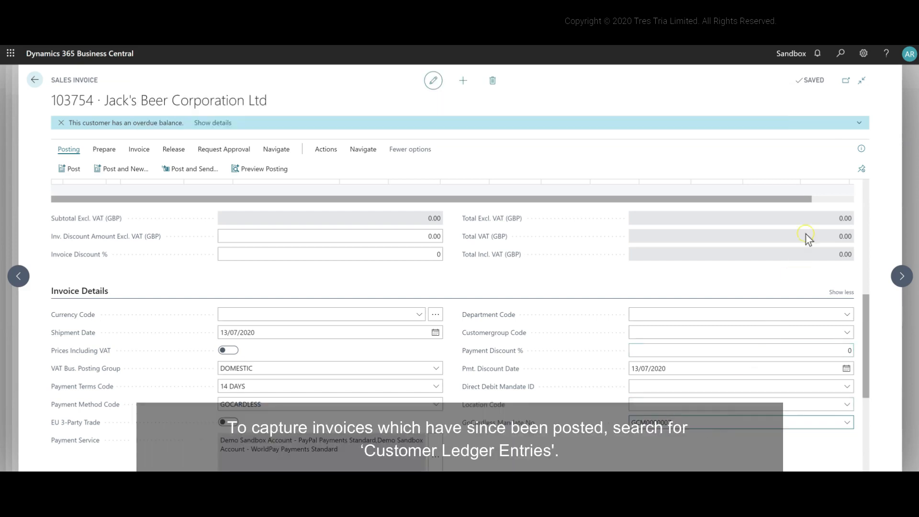
Search for "customer ledger entries", open that list and make it editable
click(839, 53)
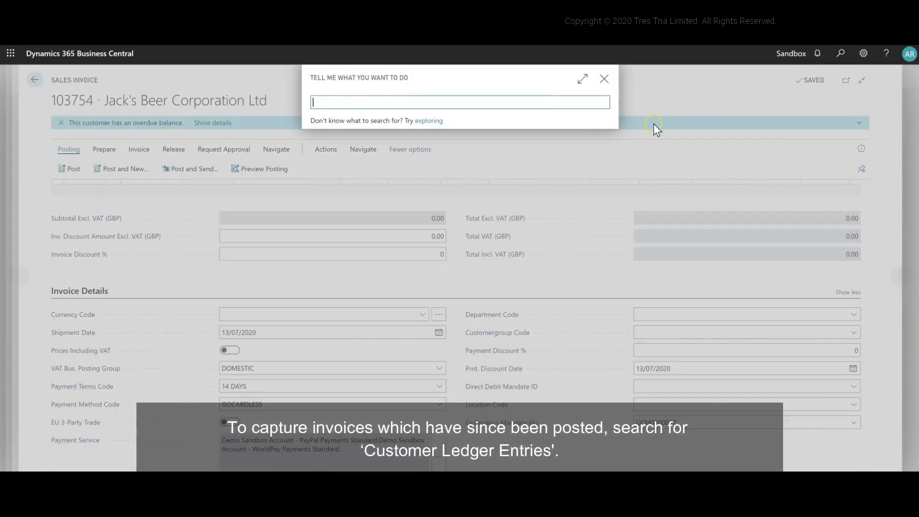
text(customer ledgger e)
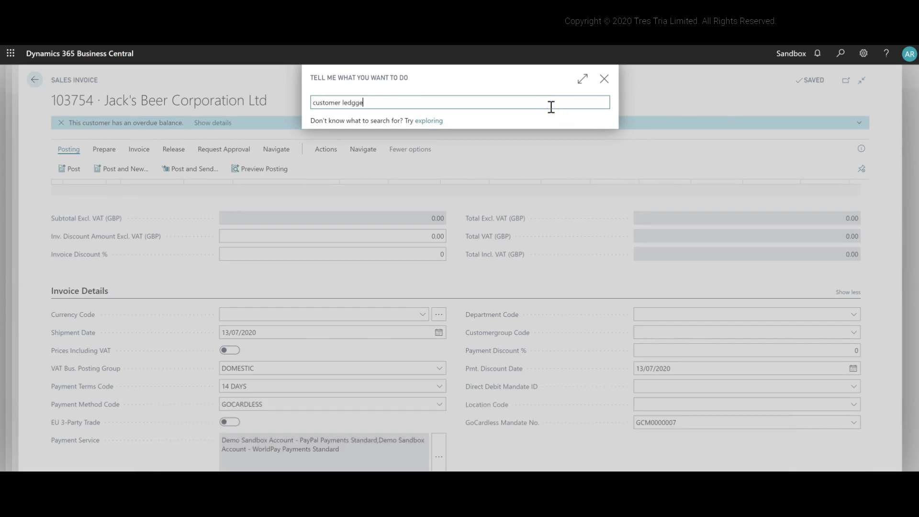
text( entries)
click(346, 144)
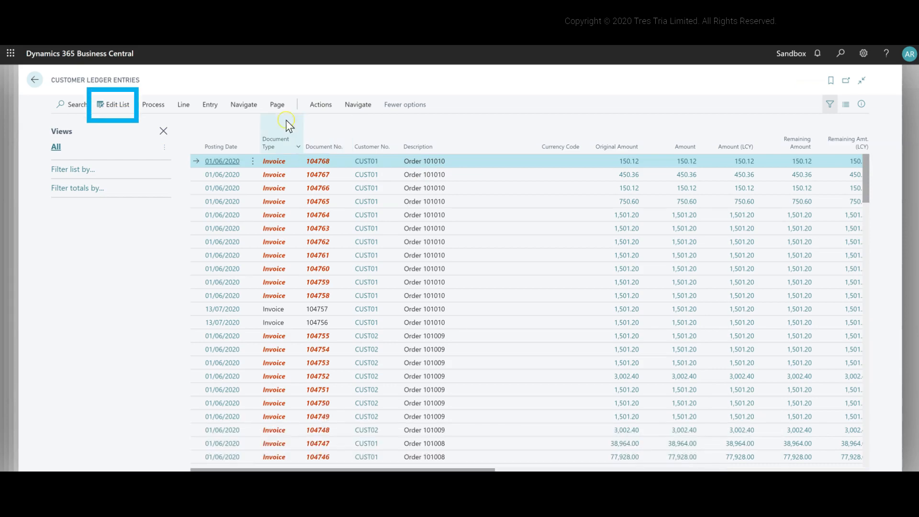
click(110, 105)
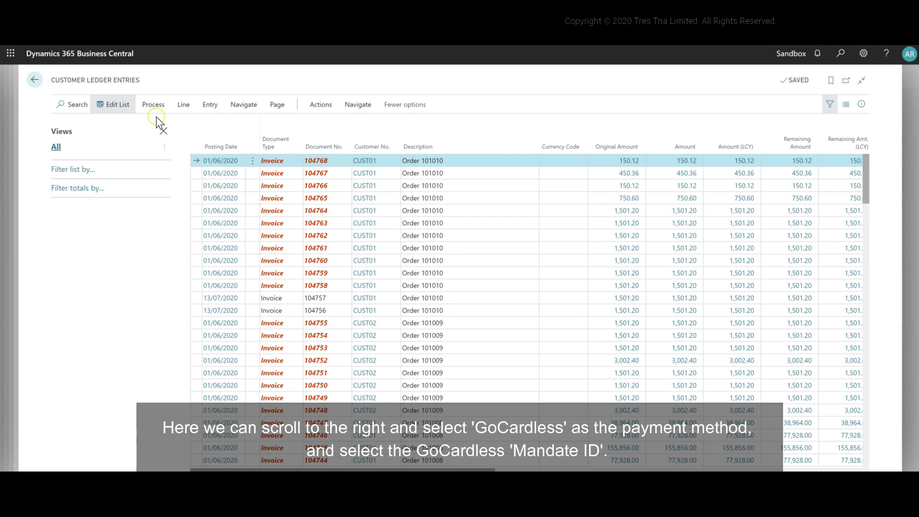
Assign GoCardless mandate GCM0000009 to customer ledger entry 6744, which has no mandate
drag(386, 469, 639, 469)
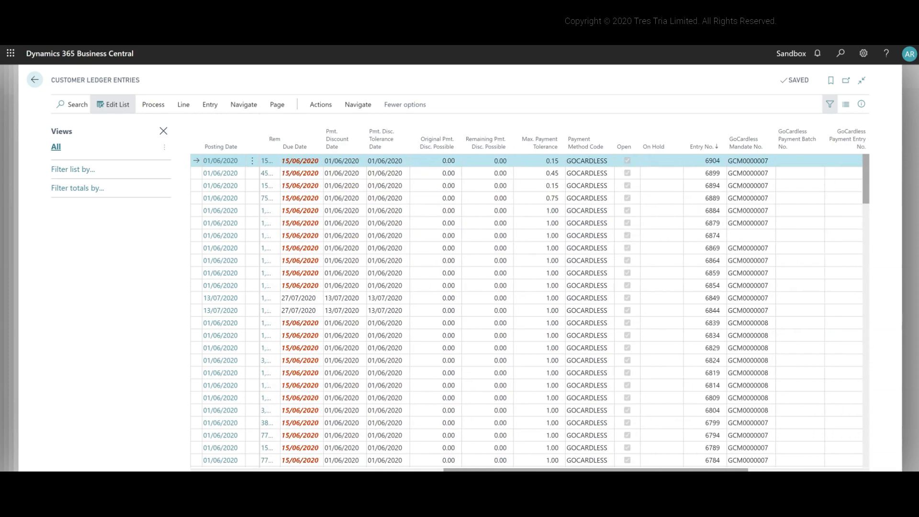
click(728, 236)
scroll(727, 241, down, 10)
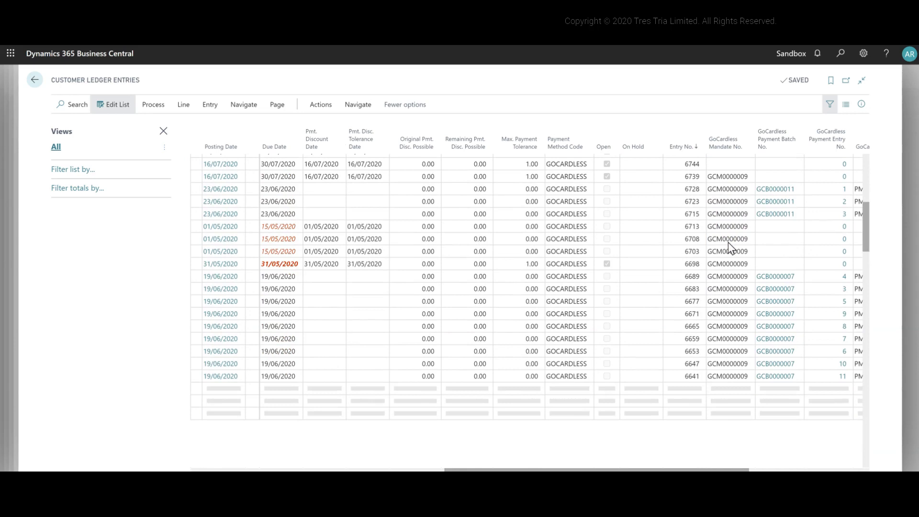
scroll(727, 242, up, 2)
click(744, 222)
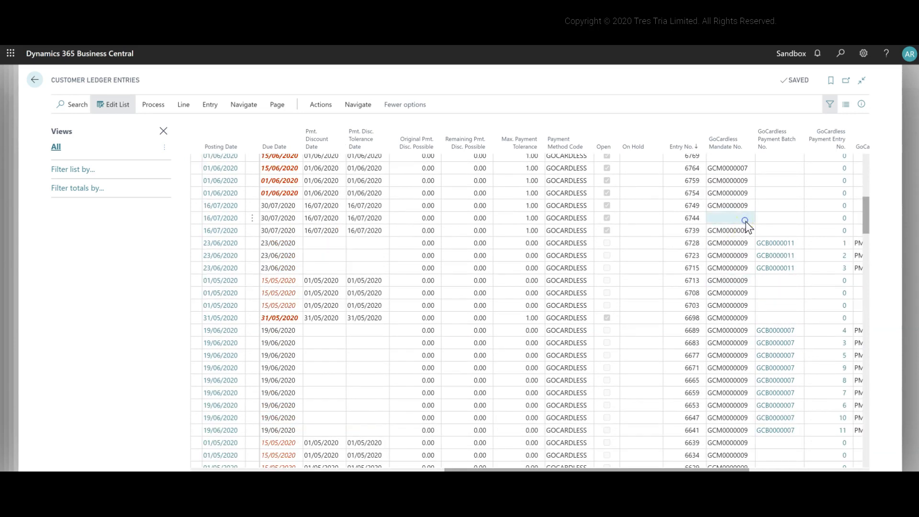
click(749, 220)
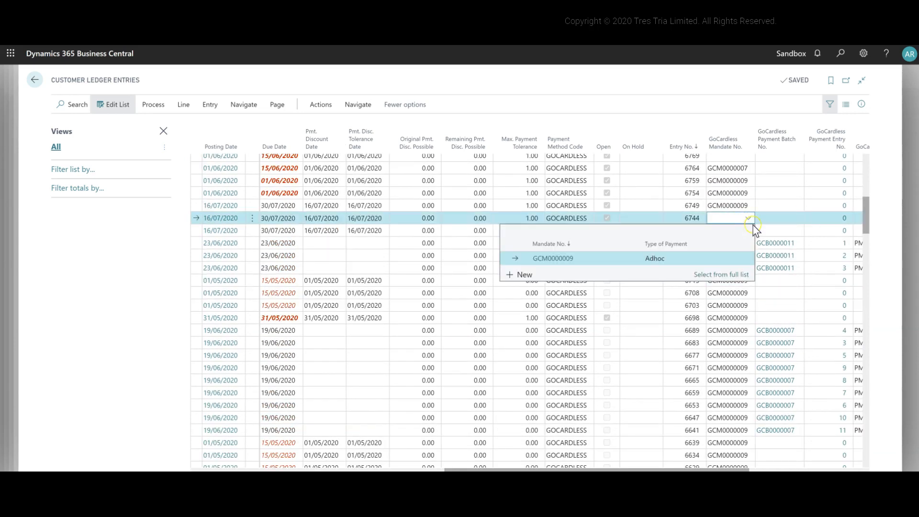
click(683, 258)
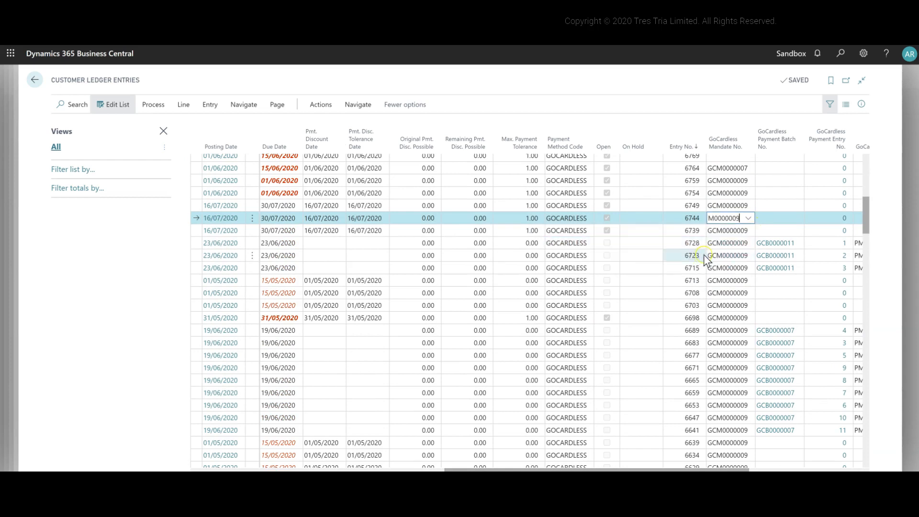
Assign GoCardless mandate GCM0000007 to customer ledger entry 6769 and leave the ledger entries
scroll(704, 255, up, 5)
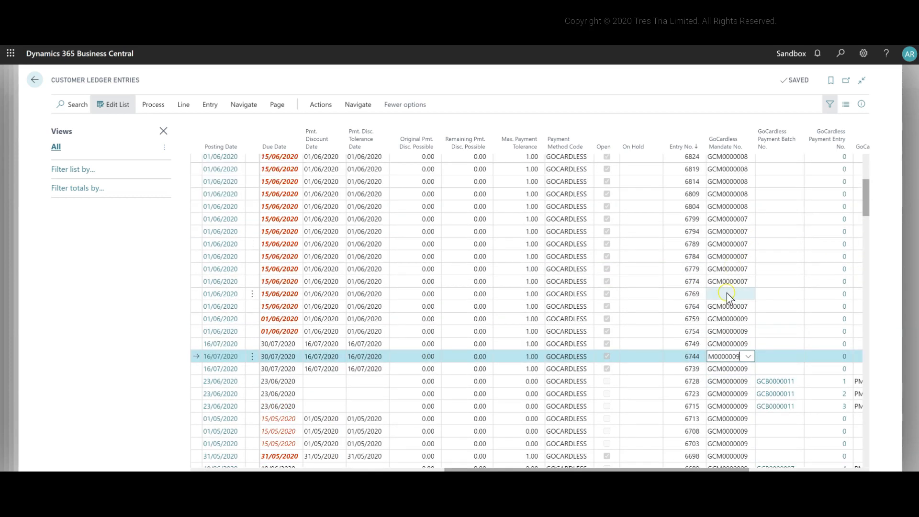
click(742, 293)
click(745, 295)
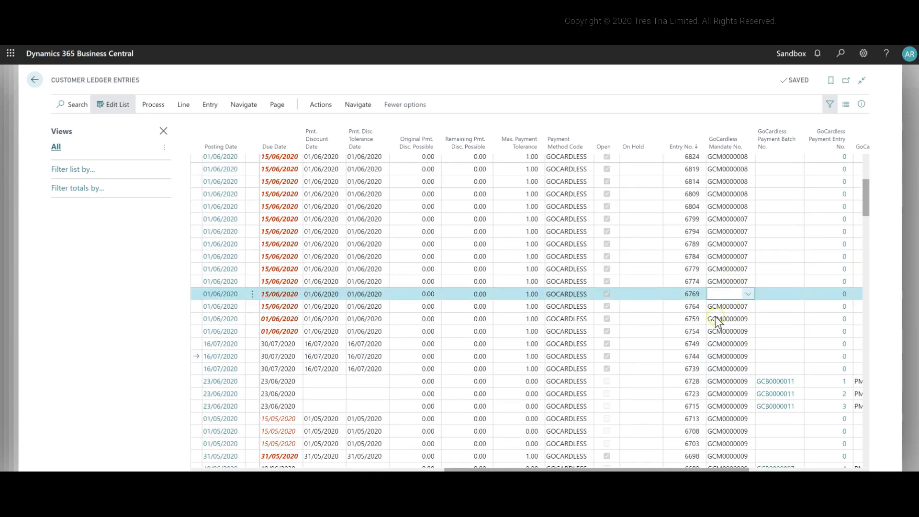
click(635, 335)
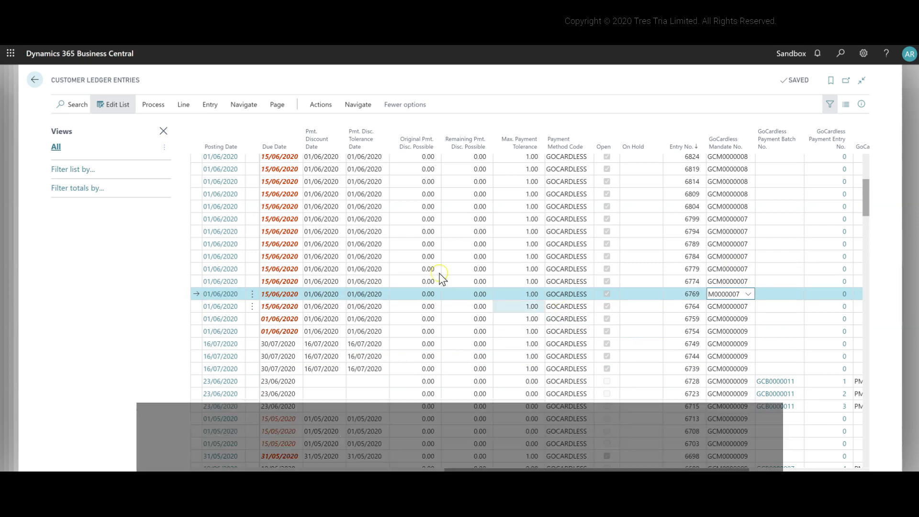
click(37, 80)
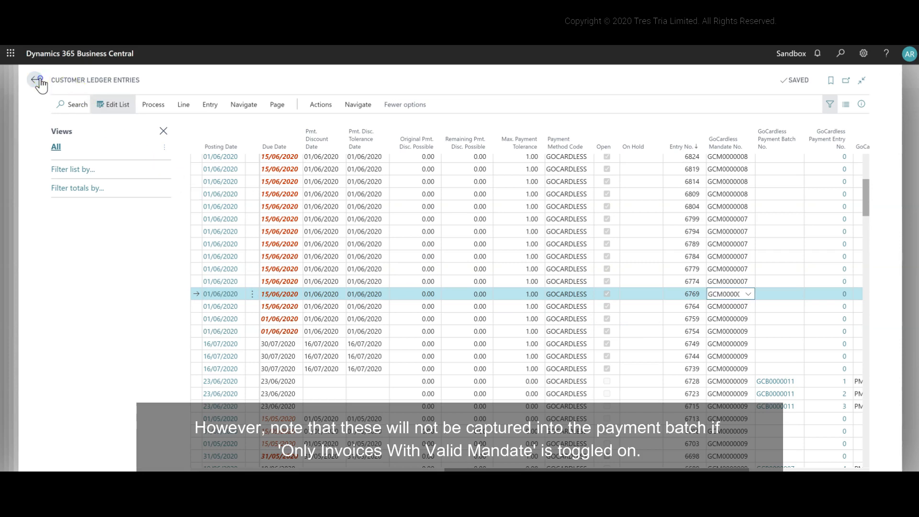